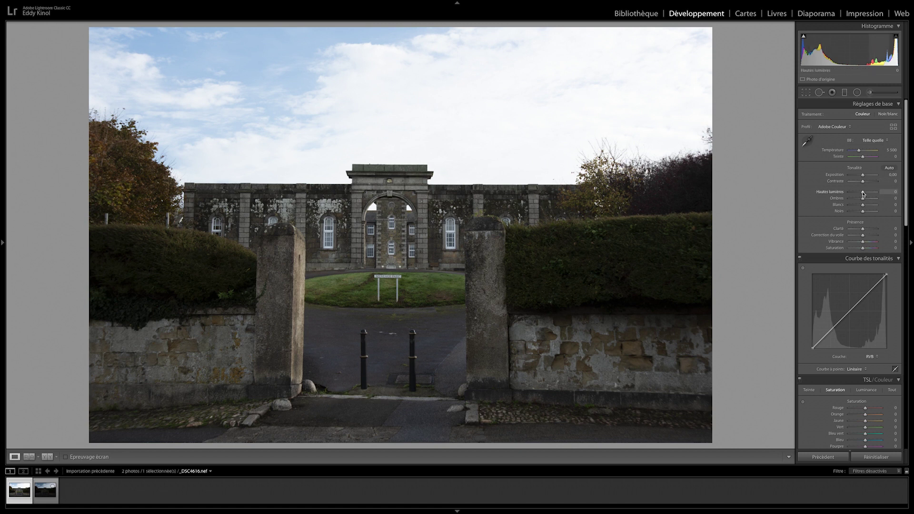
Set the brighter photo's Highlights to −100 and merge both exposures into a single HDR image.
drag(862, 193, 847, 192)
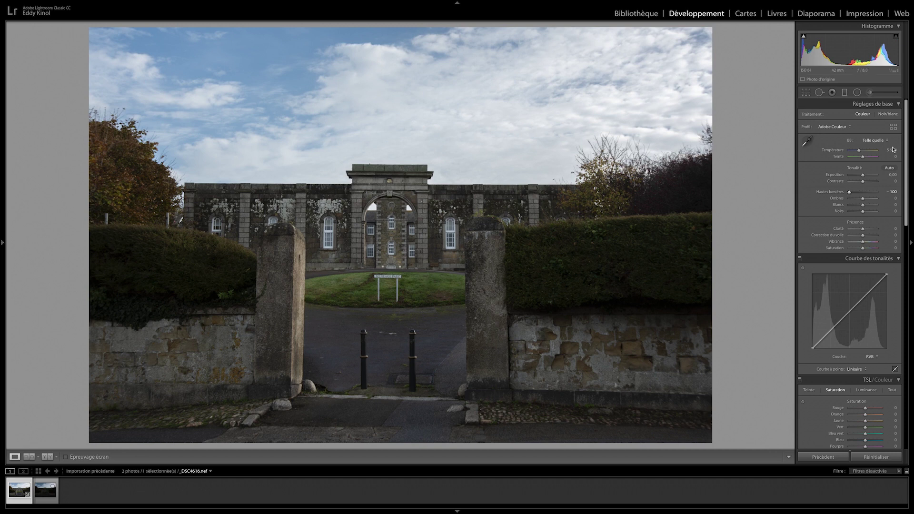
ctrl+click(46, 490)
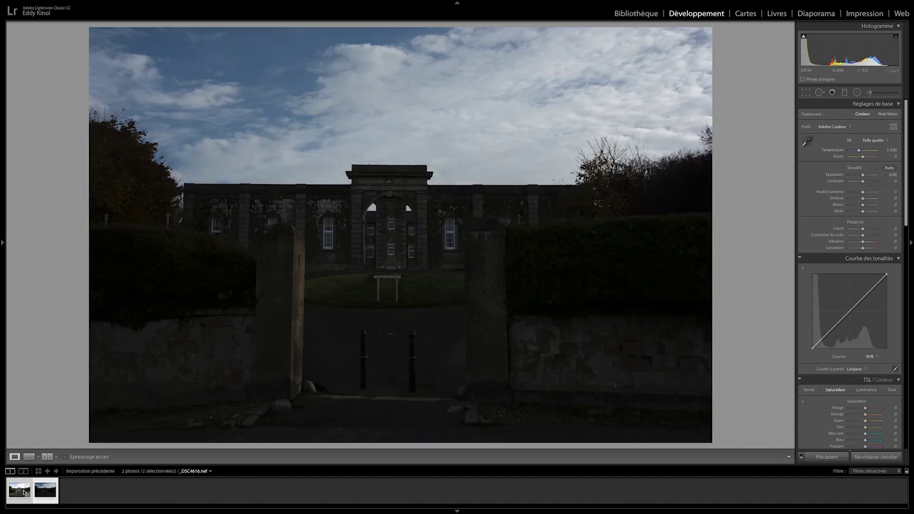
right_click(46, 491)
mouse_move(126, 473)
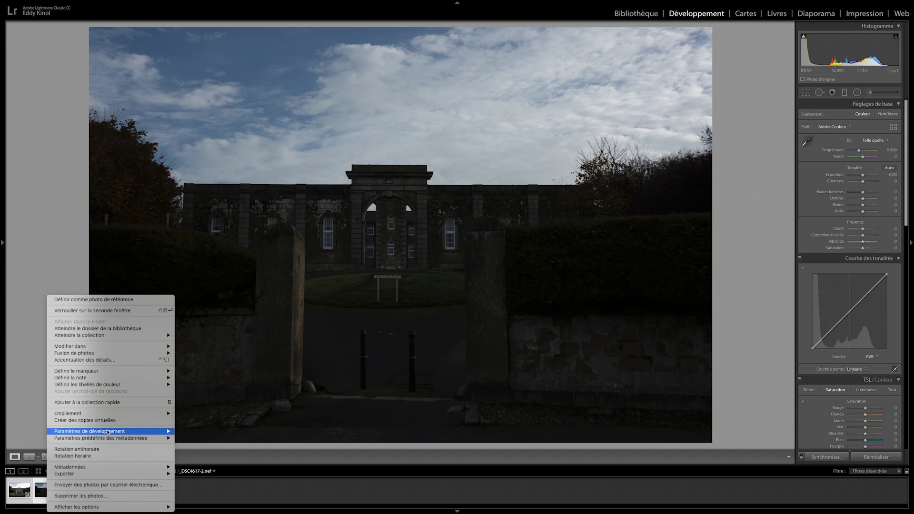
mouse_move(98, 354)
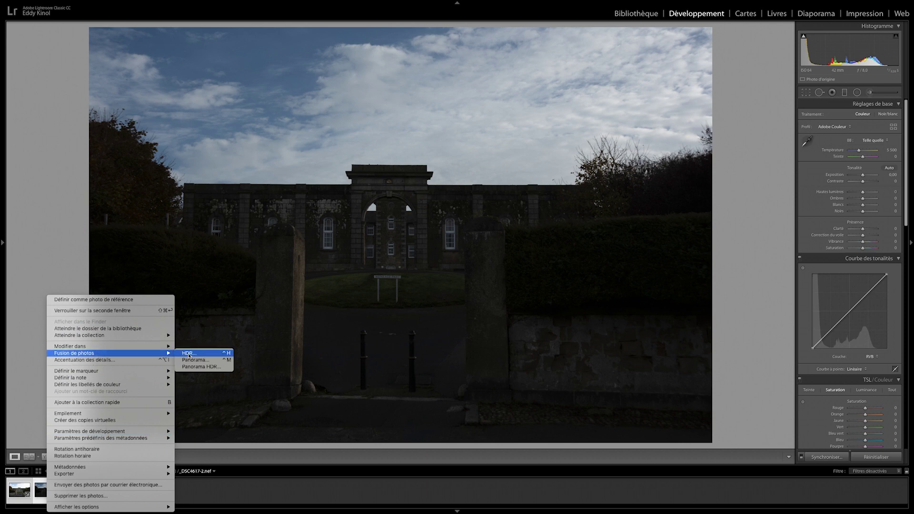
click(189, 354)
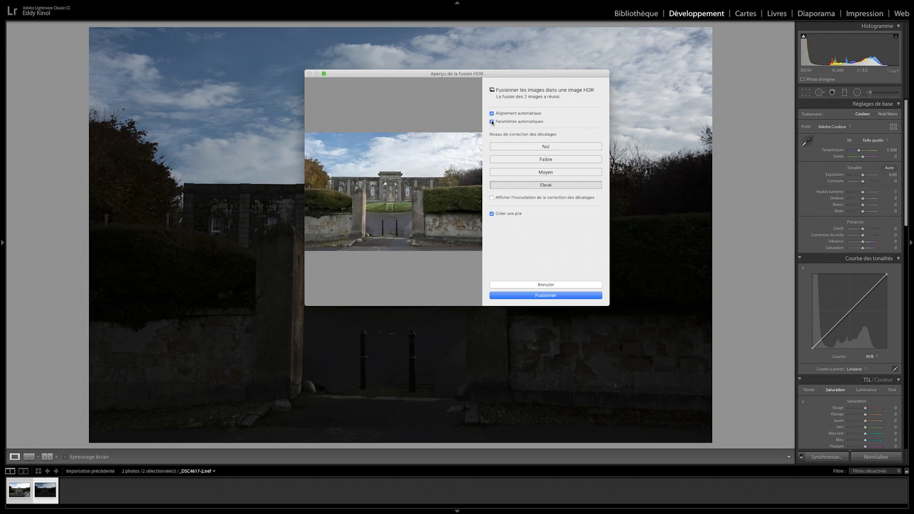
click(559, 295)
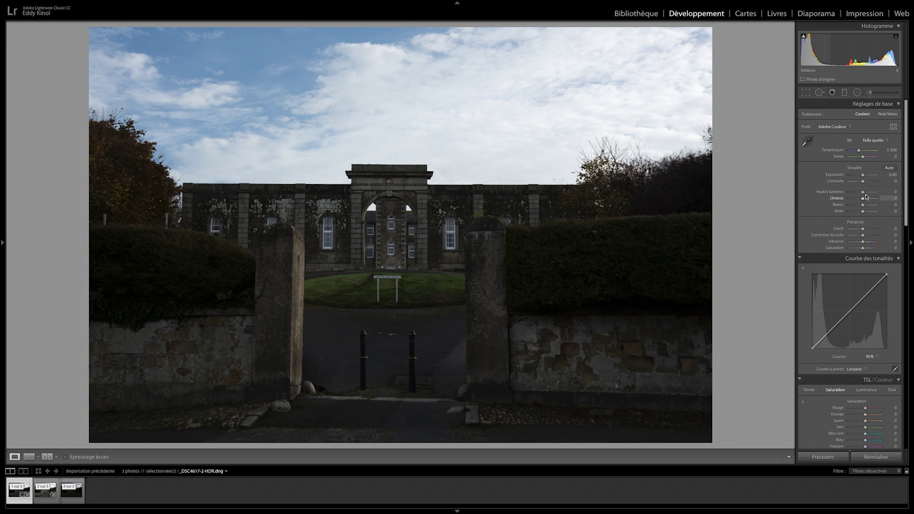
Set the HDR photo's Highlights to −100, Shadows to +99, Whites to −82 and Blacks to +55.
mouse_move(862, 192)
mouse_down()
mouse_move(849, 192)
mouse_move(876, 199)
mouse_up()
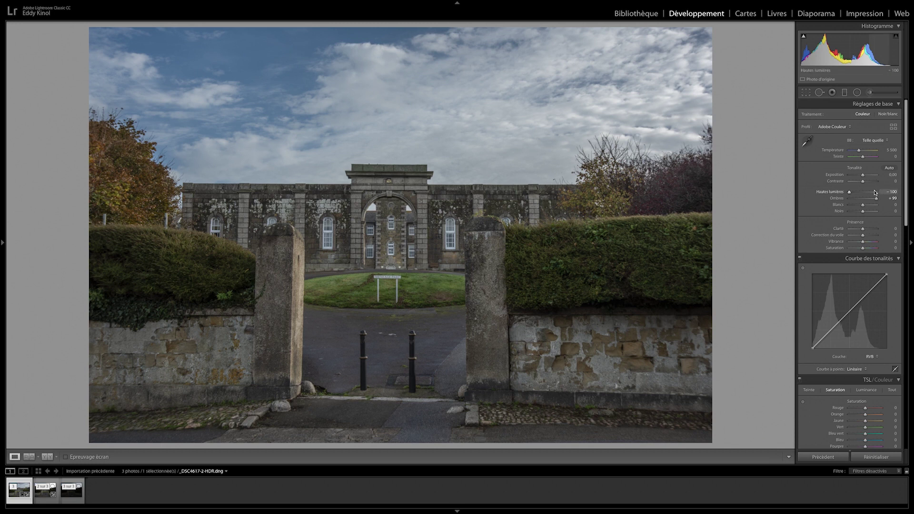
mouse_move(865, 206)
mouse_down()
mouse_move(853, 205)
mouse_move(871, 211)
mouse_up()
Sample the white balance from the clouds, and set the Temperature to 5296.
click(807, 141)
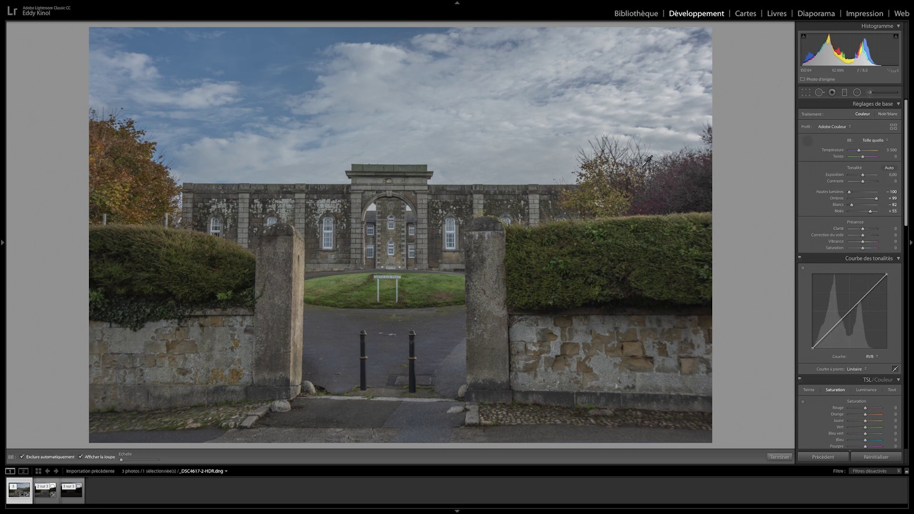
click(365, 77)
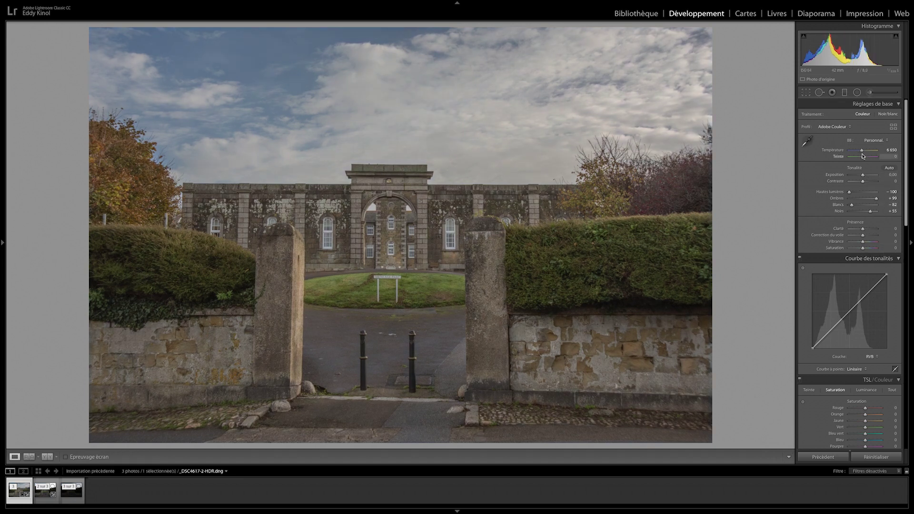
drag(861, 152, 858, 152)
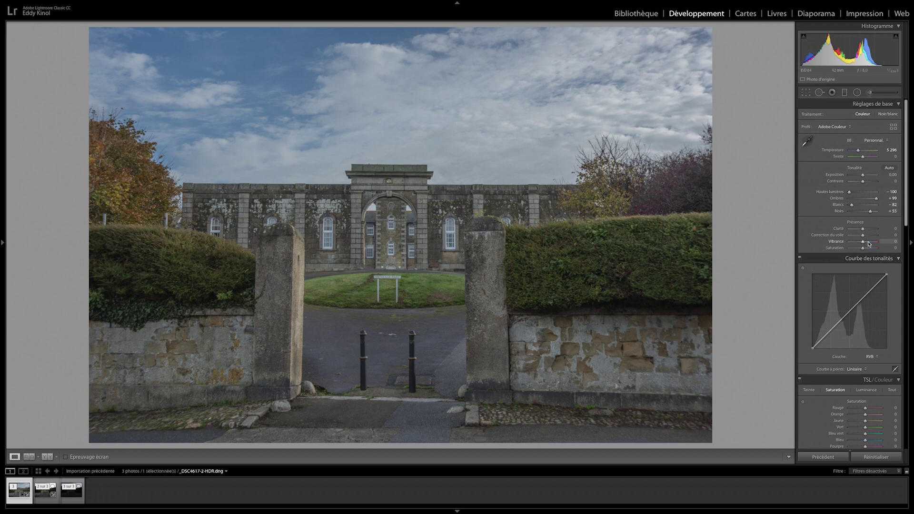
Set the HDR photo's Clarity to +38 and Contrast to +32.
drag(862, 229, 867, 231)
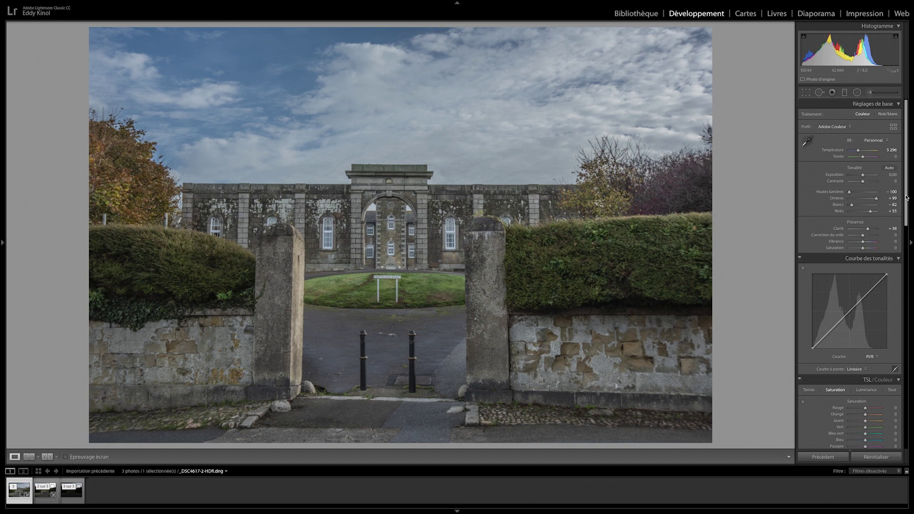
drag(863, 183, 867, 182)
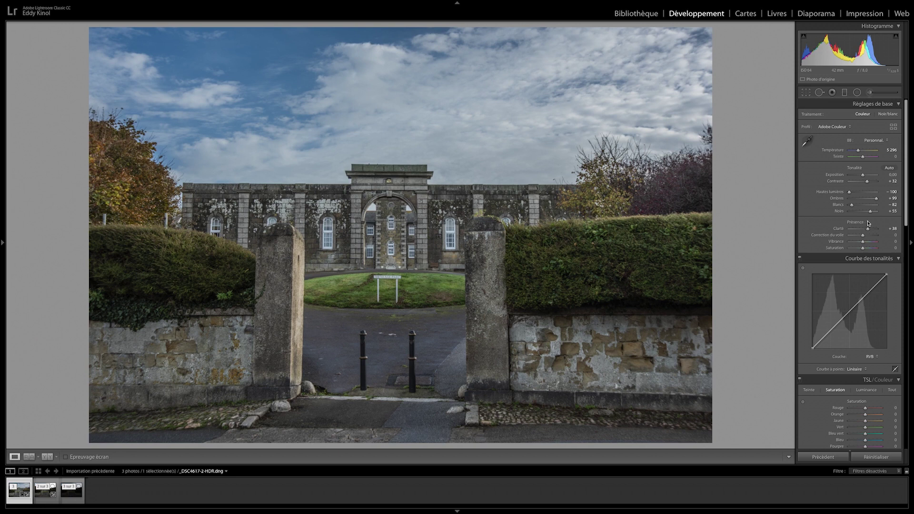
Enable the Nikon lens profile correction and chromatic aberration removal for the HDR photo.
scroll(875, 237, down, 1)
scroll(874, 237, down, 15)
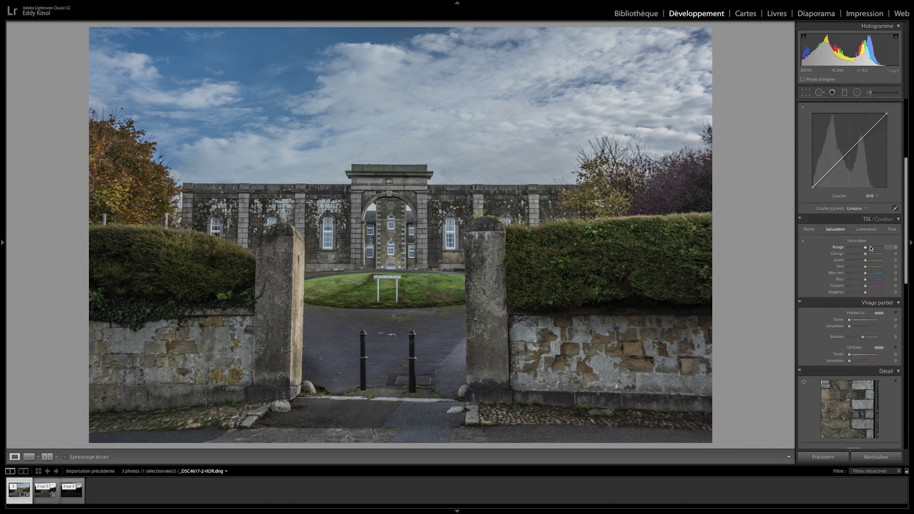
click(804, 232)
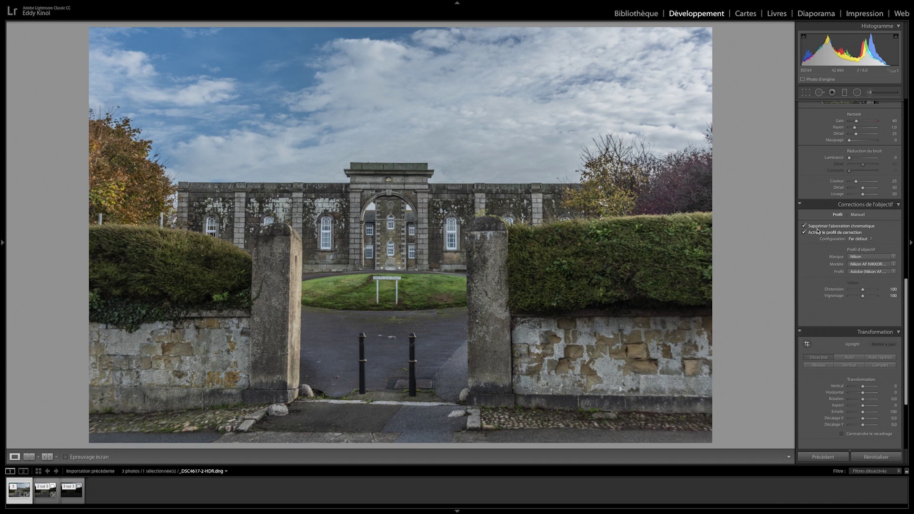
Straighten the photo with the crop angle tool, using the top edge of the building as the horizontal reference.
scroll(898, 238, down, 2)
click(806, 93)
drag(735, 222, 732, 221)
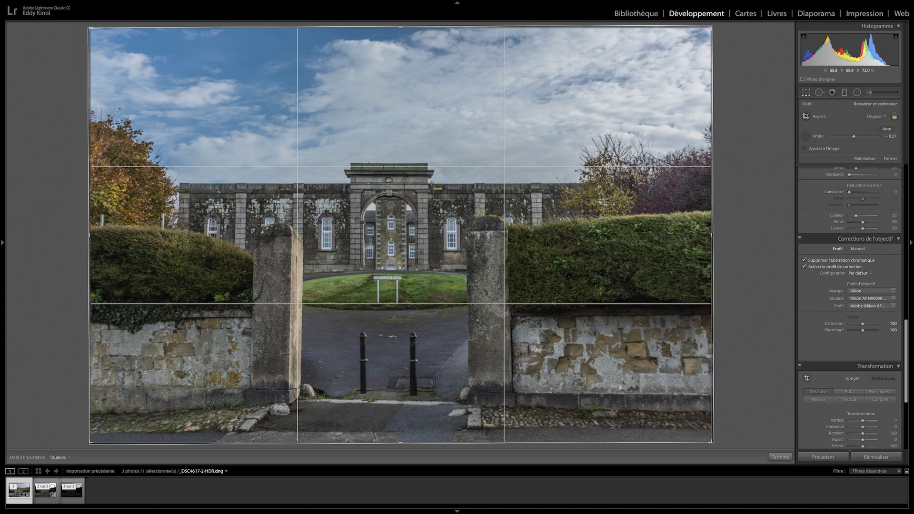
drag(431, 183, 595, 181)
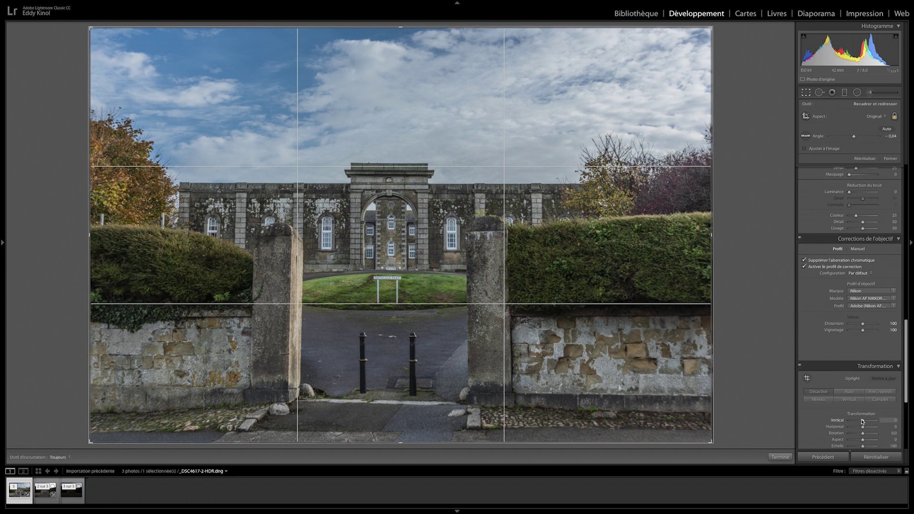
Set the Vertical transformation to −17 and crop the photo at a −0.31 angle, excluding the blank lower corners.
drag(862, 422, 860, 422)
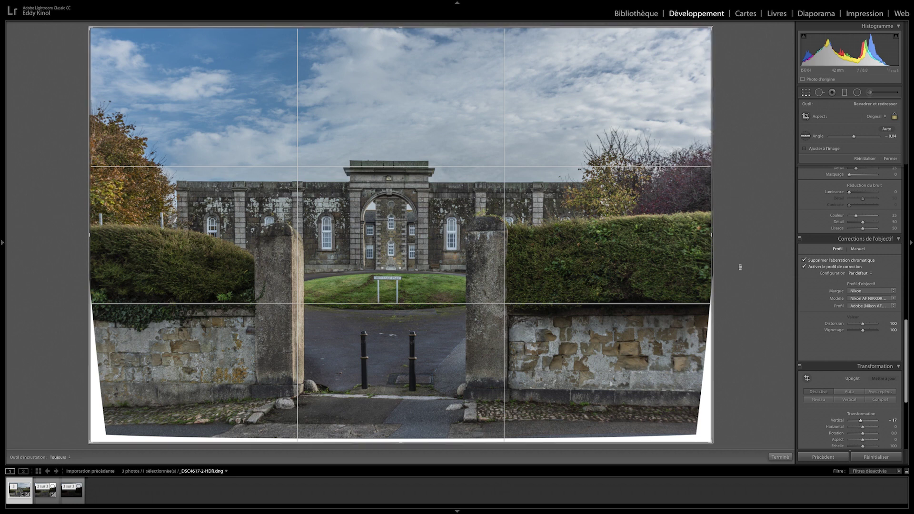
drag(715, 230, 716, 231)
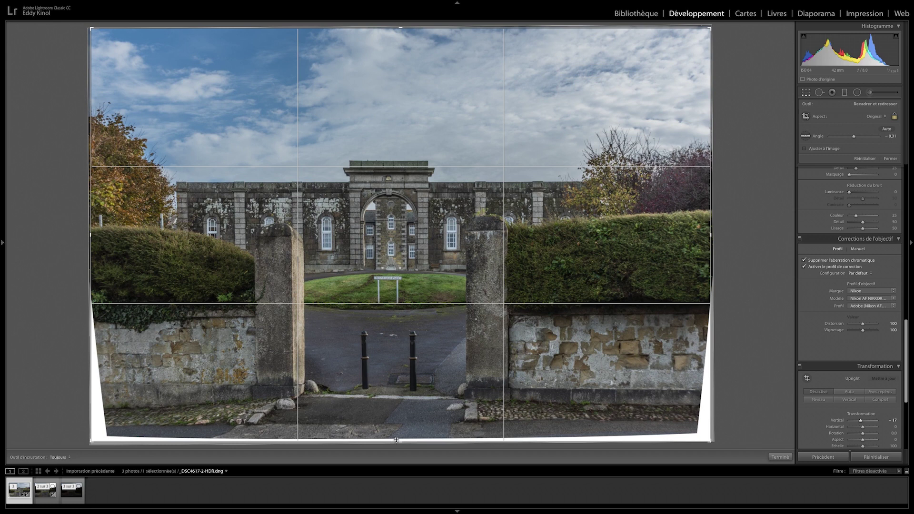
drag(400, 440, 406, 429)
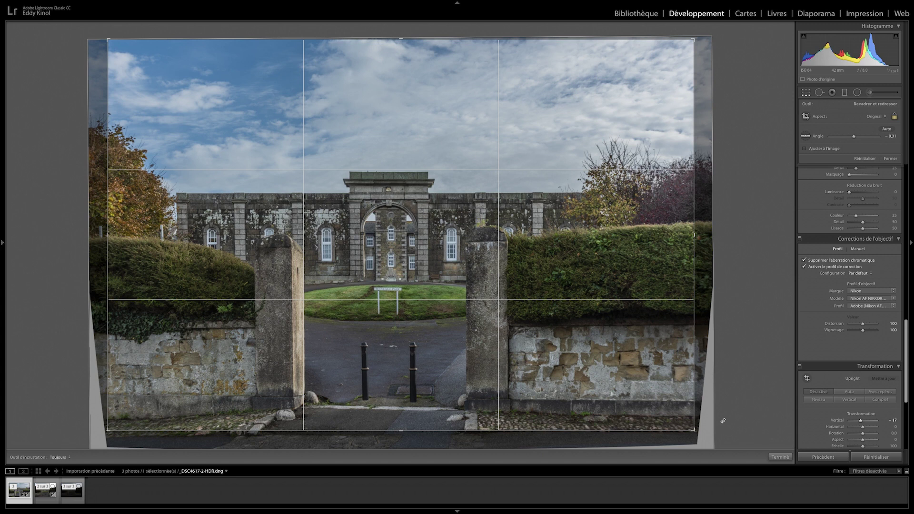
key(Return)
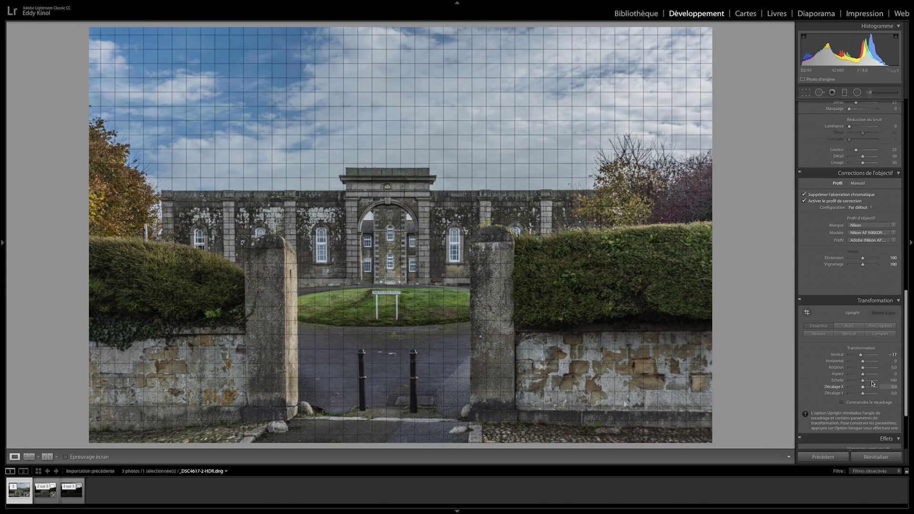
Set the photo's Vibrance to +27 and Saturation to −36.
scroll(901, 178, up, 1)
scroll(901, 178, up, 15)
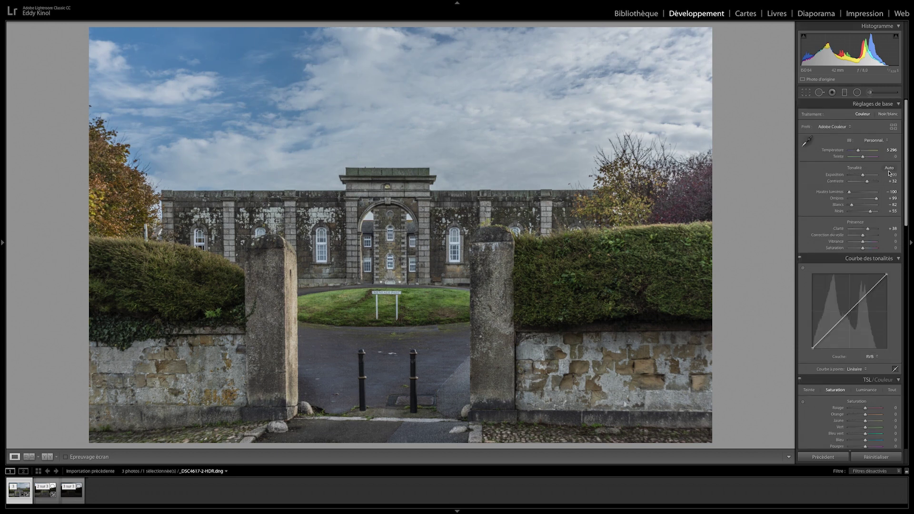
scroll(895, 151, down, 3)
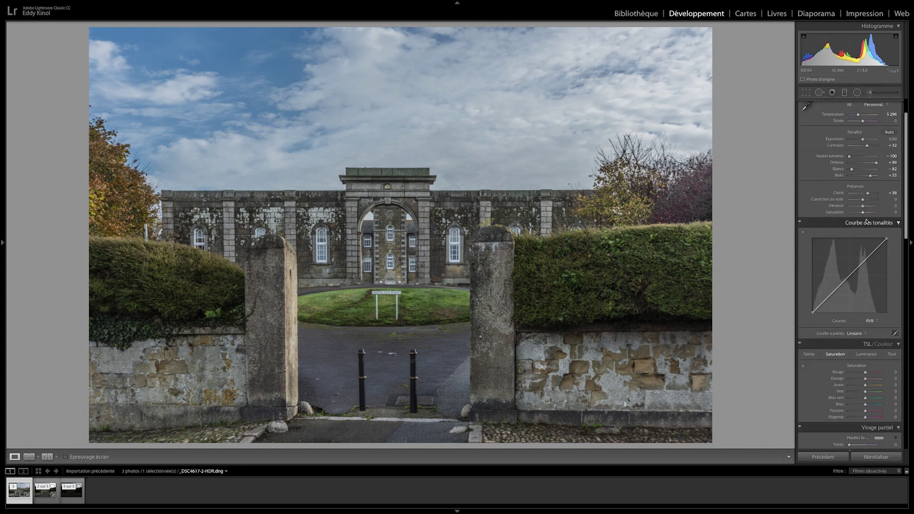
drag(863, 212, 868, 208)
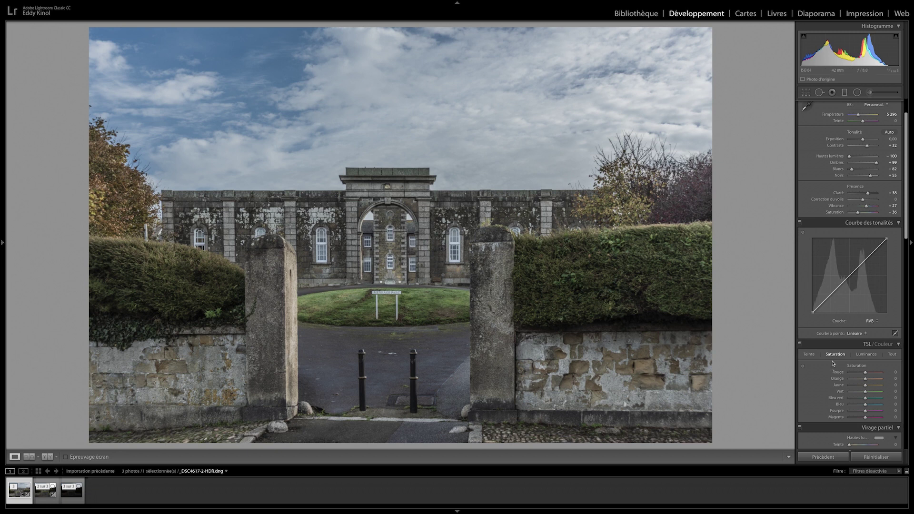
Raise the black point of the RGB tone curve slightly and add control points in the midtones and shadows.
scroll(848, 286, down, 1)
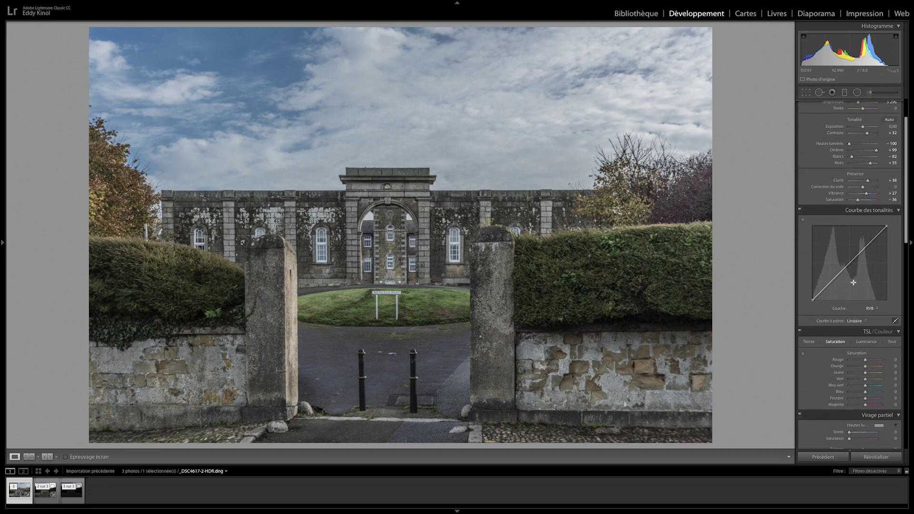
drag(812, 298, 811, 296)
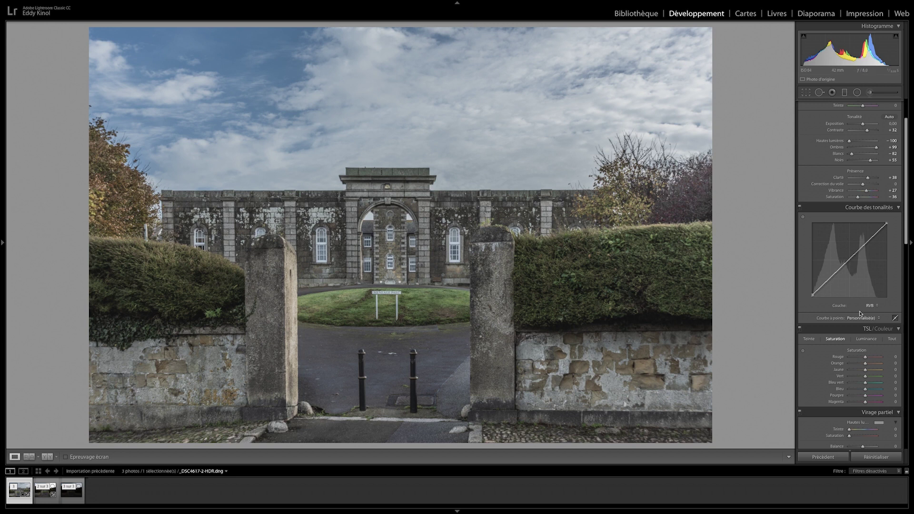
click(849, 259)
click(830, 279)
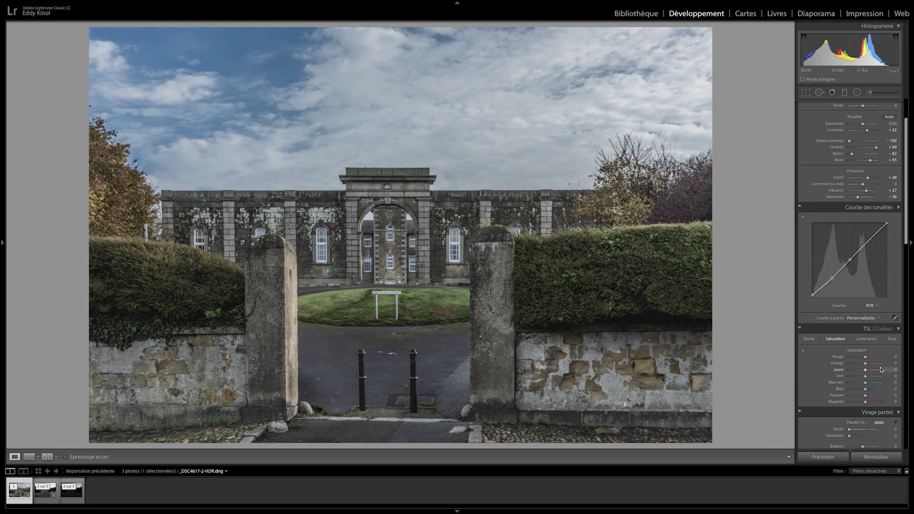
Set the color saturation of Orange to +100, Yellow to +45 and Green to +49, sampling the stone pillar for a targeted adjustment.
scroll(885, 371, down, 1)
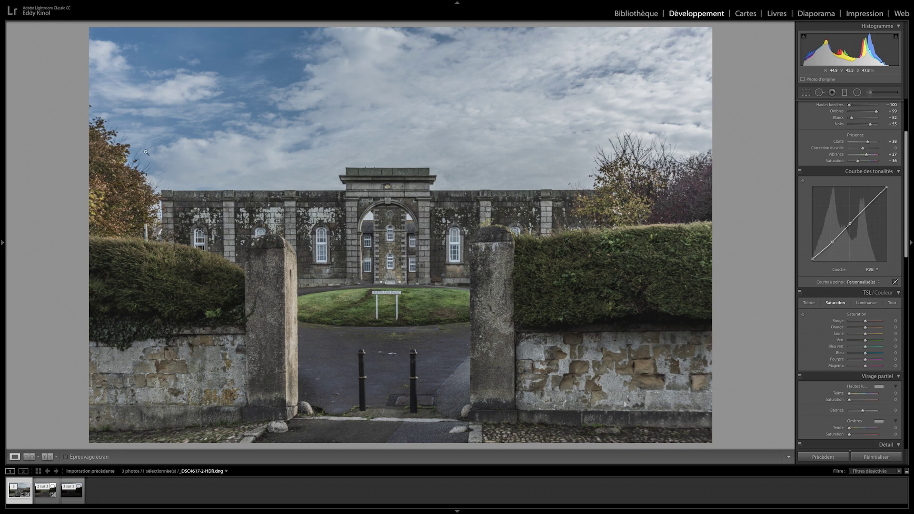
drag(866, 322, 886, 328)
double_click(839, 321)
drag(864, 340, 872, 339)
click(802, 314)
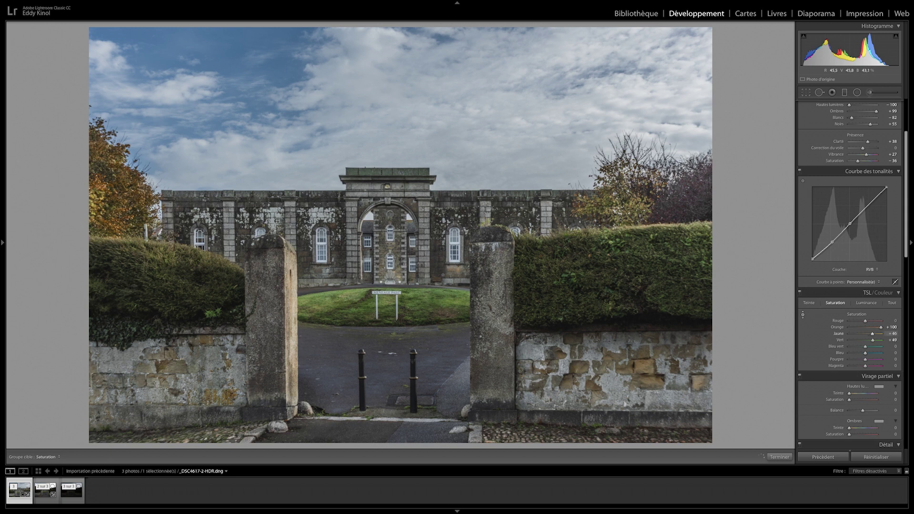
drag(272, 329, 271, 321)
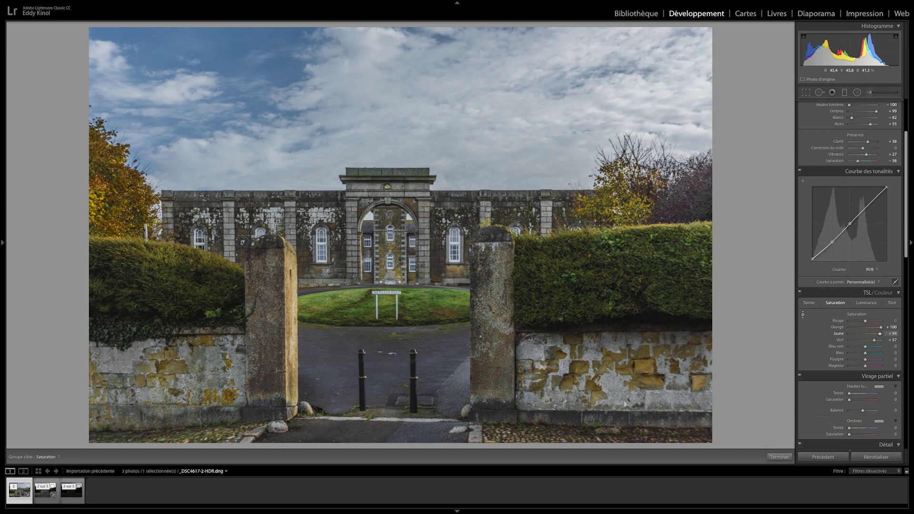
drag(271, 321, 271, 316)
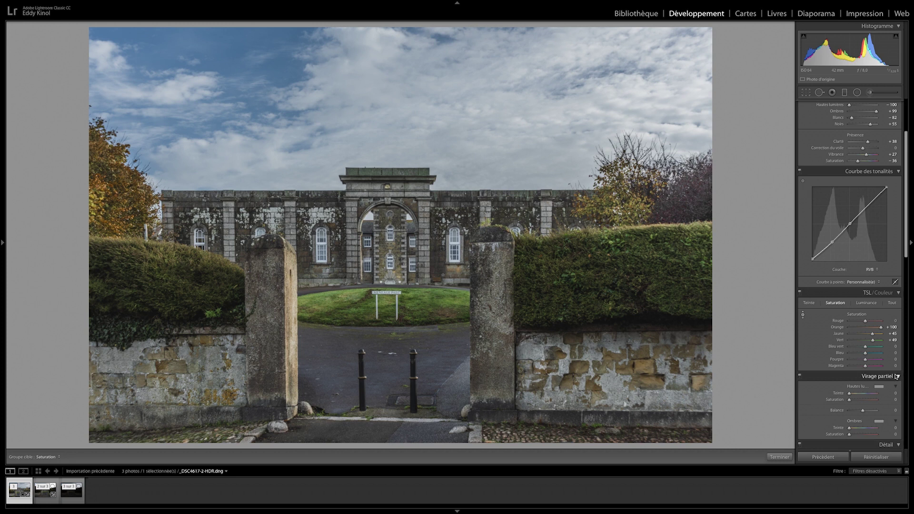
Shift the hue of the blues toward purple and the hues of the oranges and yellows toward red.
click(811, 305)
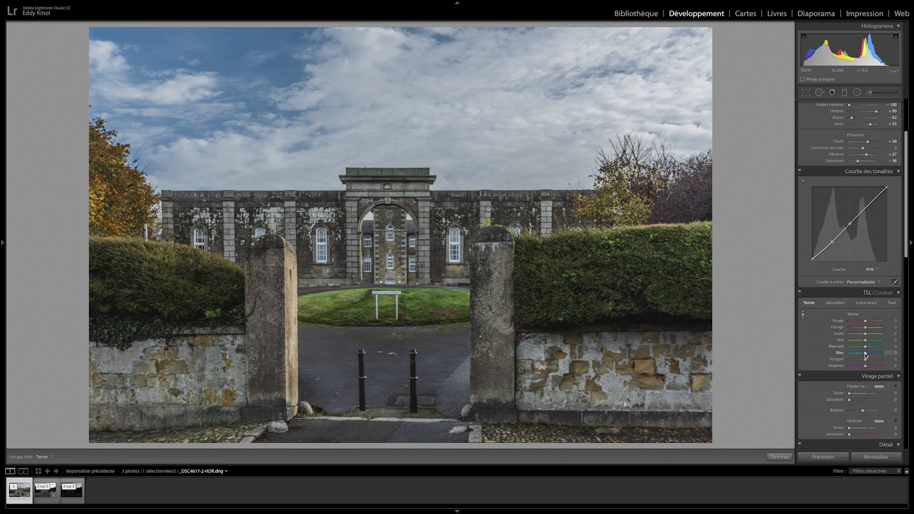
drag(866, 354, 870, 354)
click(866, 322)
drag(864, 328, 868, 329)
mouse_move(866, 335)
mouse_down()
mouse_move(880, 336)
mouse_move(856, 336)
mouse_up()
drag(855, 336, 854, 336)
Set the color luminance of Orange to −100 and Yellow to −40.
click(867, 303)
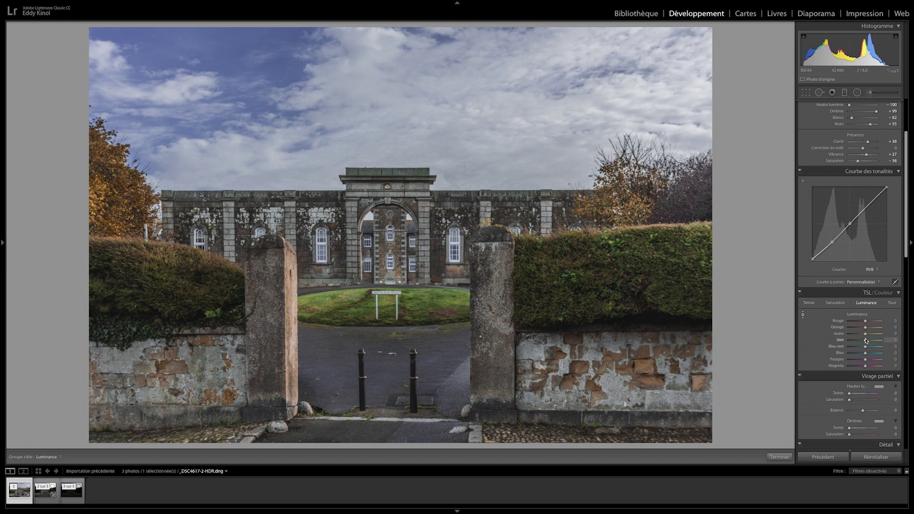
mouse_move(861, 328)
mouse_down()
mouse_move(844, 328)
mouse_move(856, 335)
mouse_up()
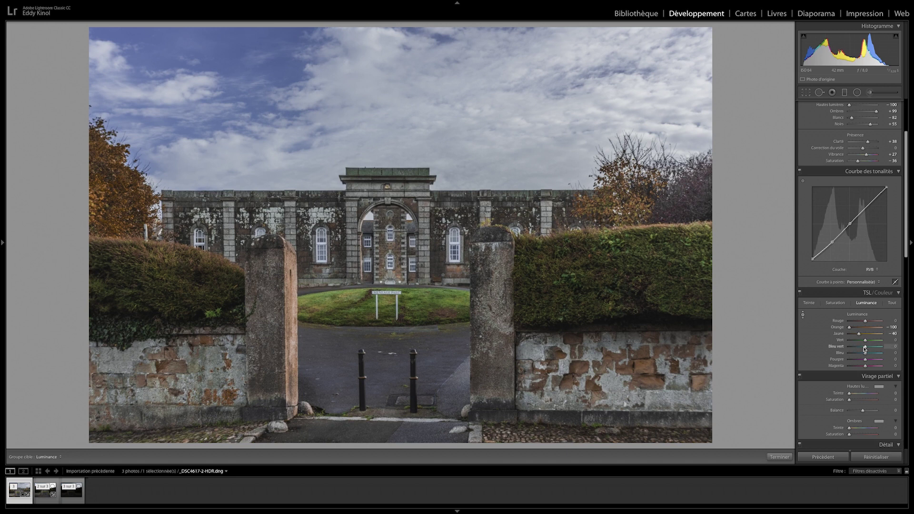
scroll(838, 364, down, 3)
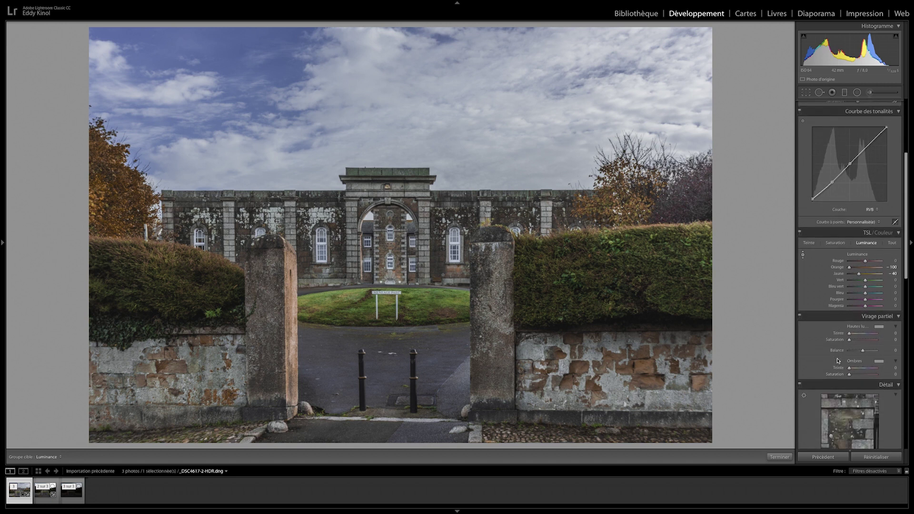
scroll(838, 361, down, 3)
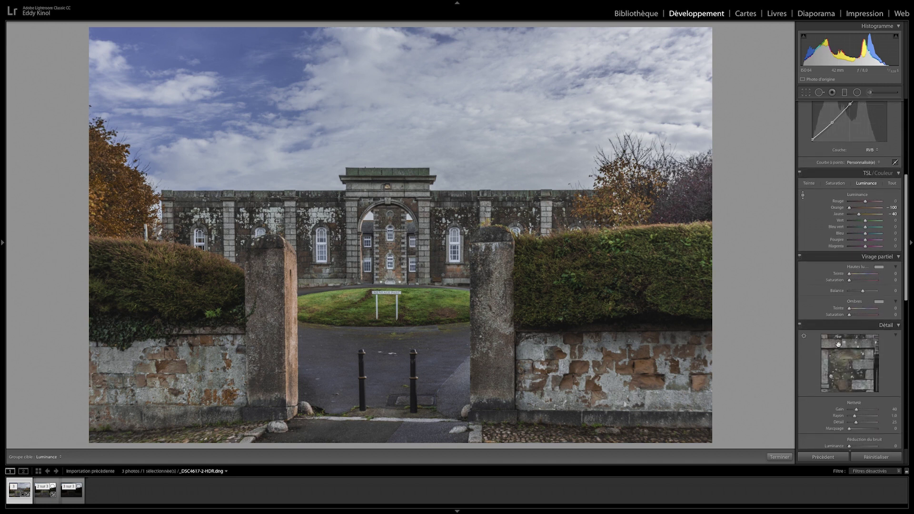
Split-tone the photo blue with highlights at hue 223, saturation 21 and shadows at hue 207, saturation 24, leaving the balance at 0.
drag(849, 281, 867, 275)
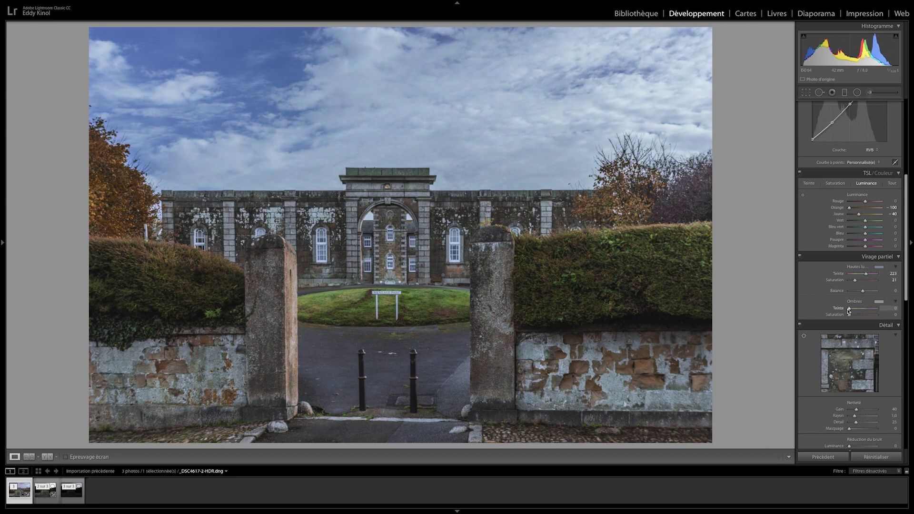
drag(848, 315, 866, 307)
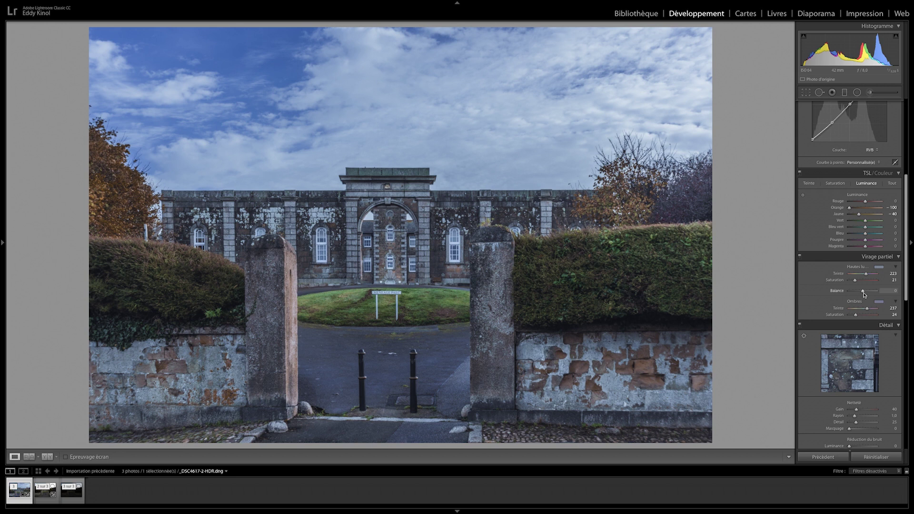
drag(863, 292, 850, 293)
mouse_move(850, 291)
mouse_down()
mouse_move(884, 292)
mouse_move(848, 291)
mouse_move(865, 292)
mouse_move(856, 291)
mouse_up()
double_click(838, 292)
drag(868, 310, 865, 310)
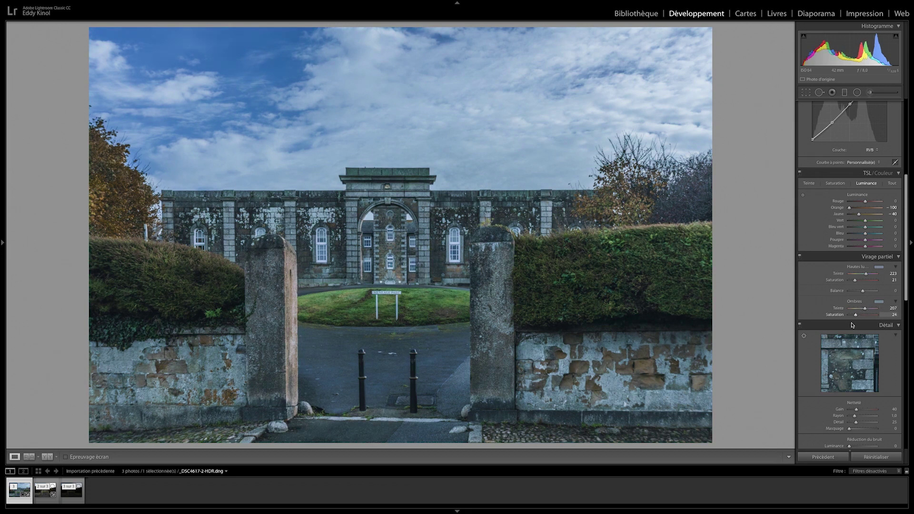
Set the photo's overall contrast to +58, cool the temperature to 4936 and lower the exposure to −0.20.
scroll(843, 388, down, 2)
scroll(844, 390, down, 3)
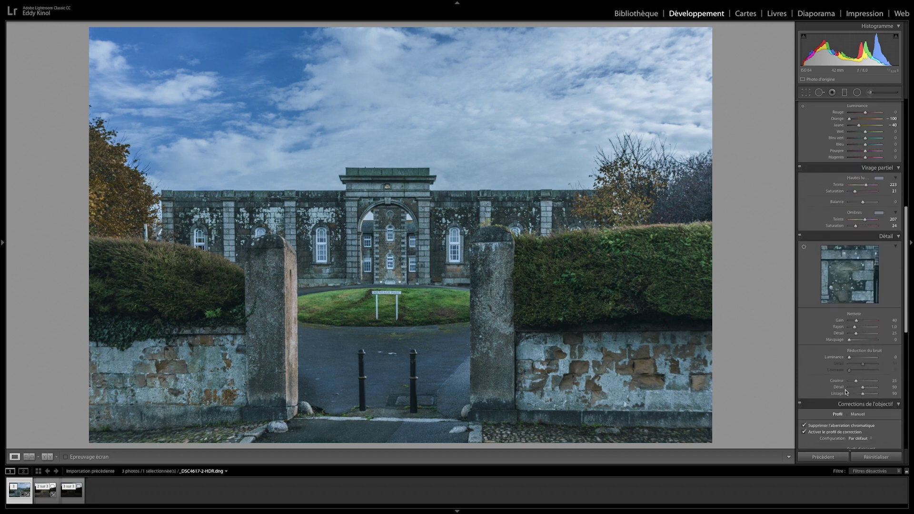
drag(856, 320, 873, 333)
scroll(859, 351, down, 10)
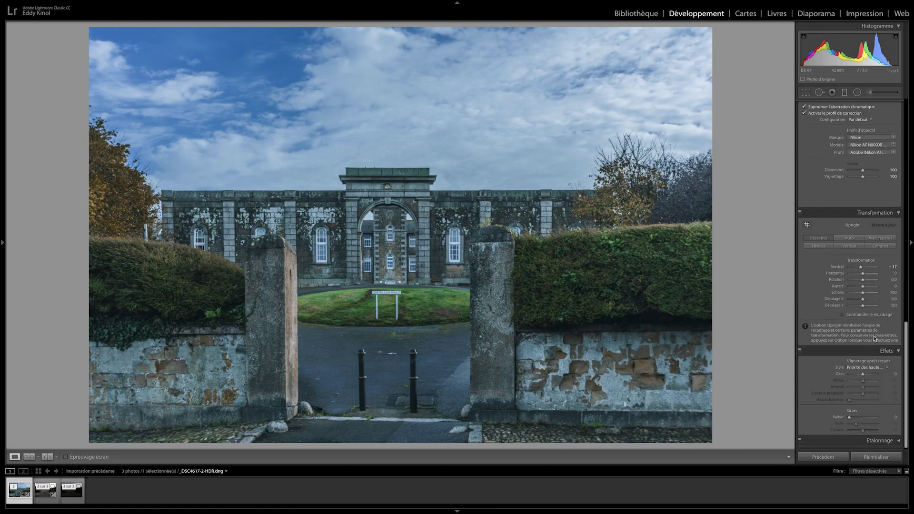
drag(906, 371, 903, 57)
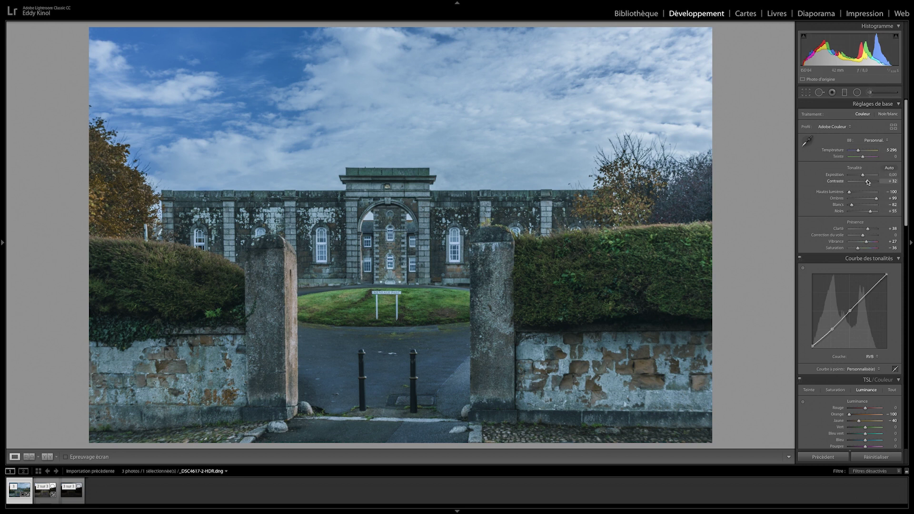
drag(867, 182, 869, 183)
drag(870, 182, 870, 183)
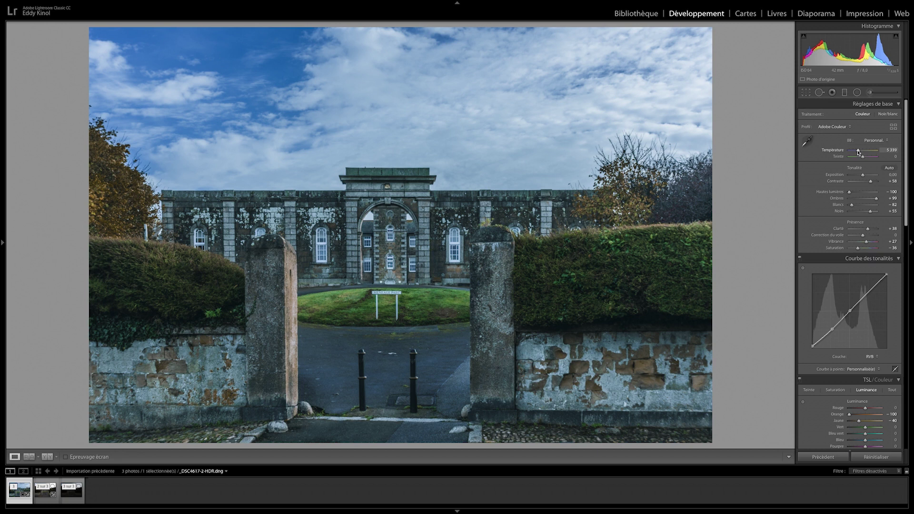
drag(857, 151, 856, 152)
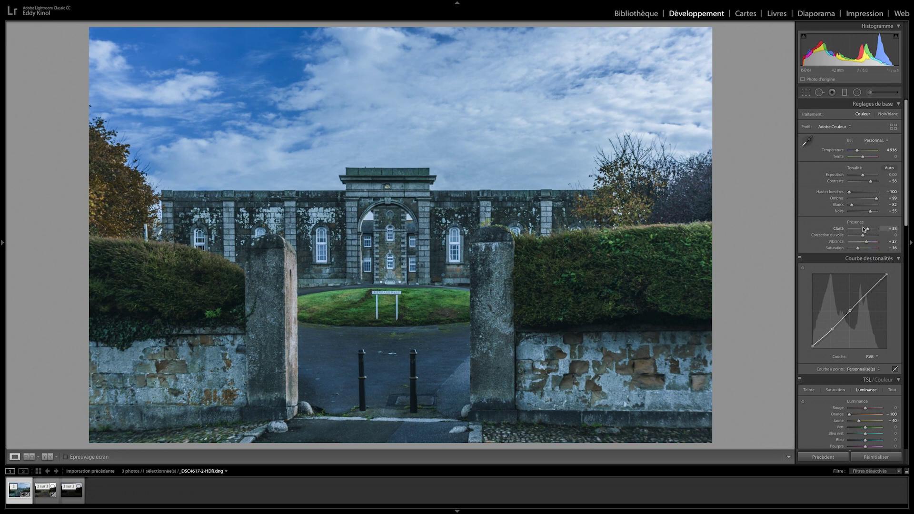
drag(862, 177, 861, 177)
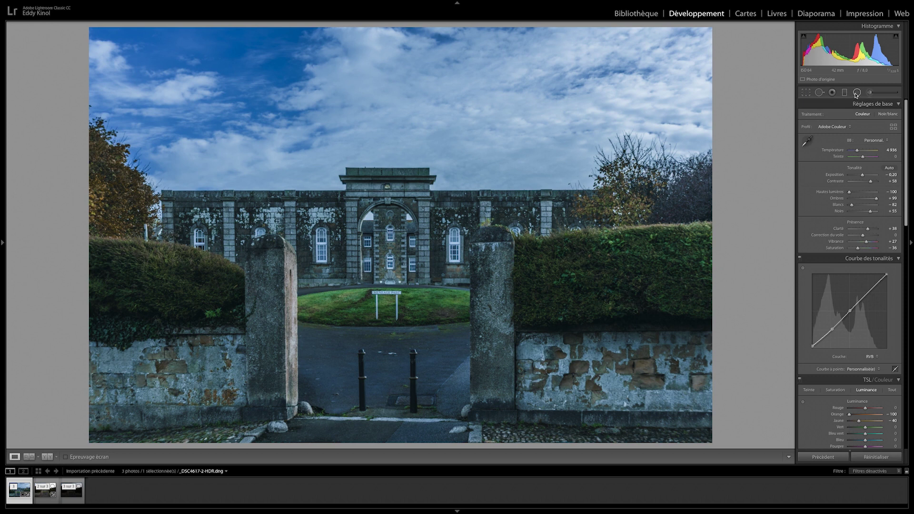
Add an inverted radial filter over the building's central archway with exposure 0.65 and clarity 41.
click(856, 93)
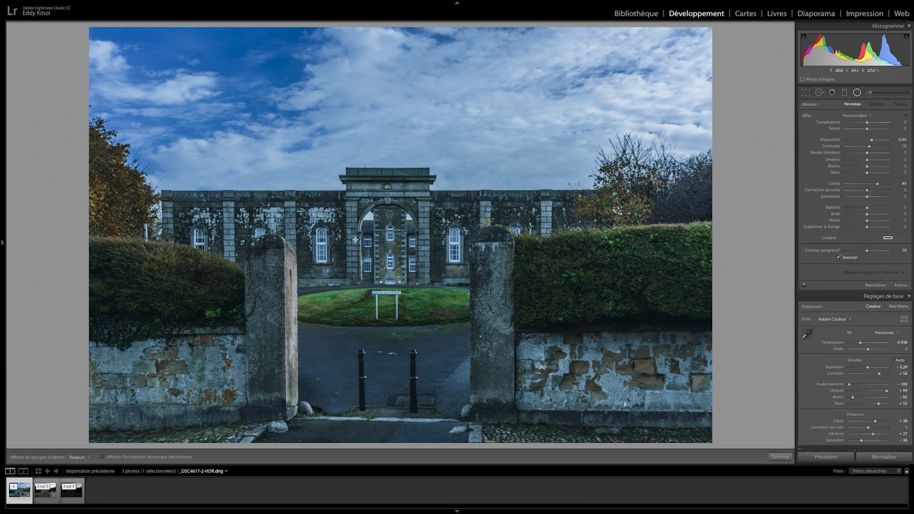
drag(385, 232, 394, 248)
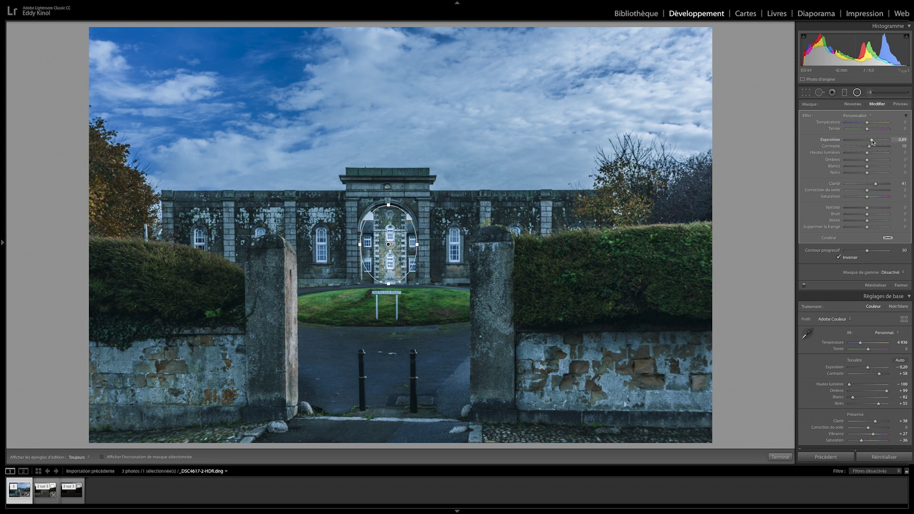
drag(871, 141, 870, 141)
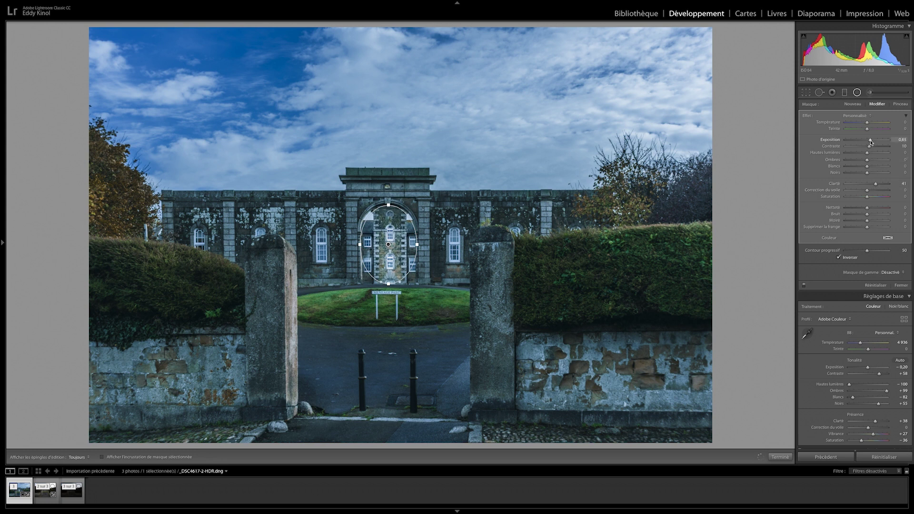
Enlarge the archway's radial filter to take in the windows on both sides, the gate pediment and the lawn's upper edge, and close it.
drag(417, 246, 471, 247)
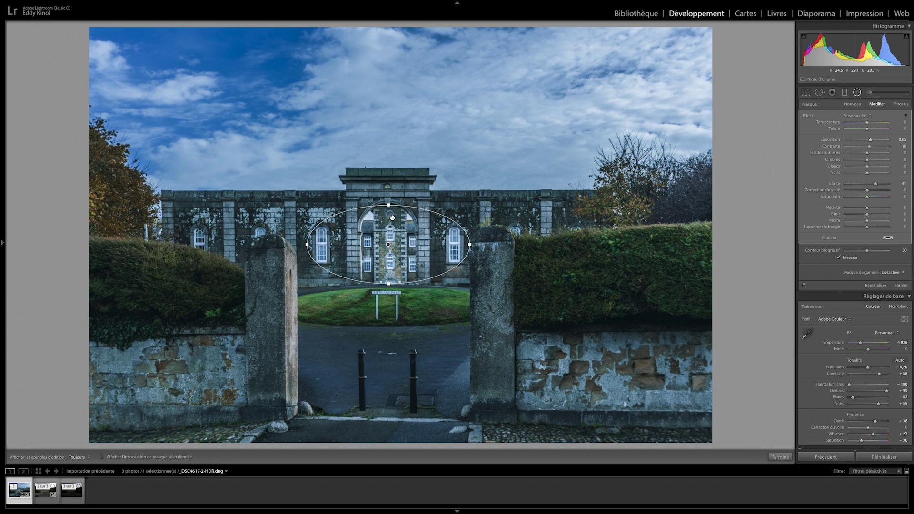
drag(390, 206, 389, 183)
drag(387, 245, 388, 240)
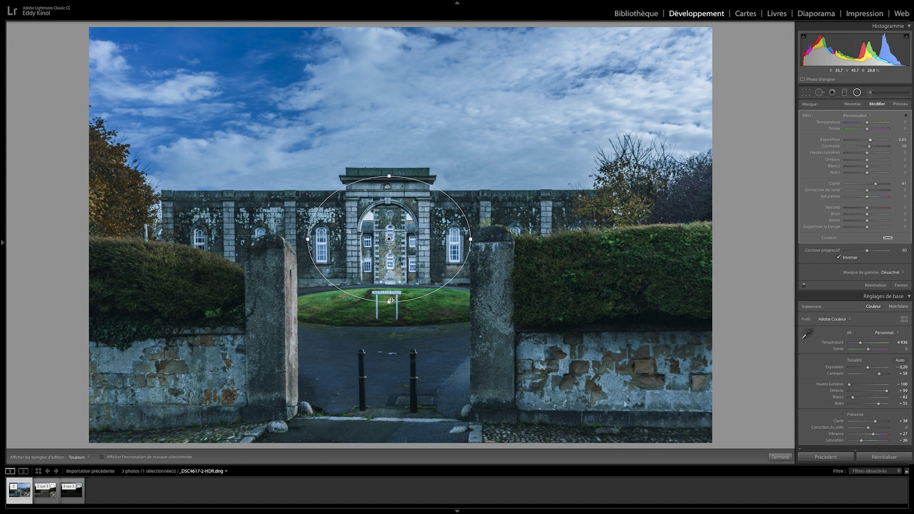
drag(306, 239, 301, 239)
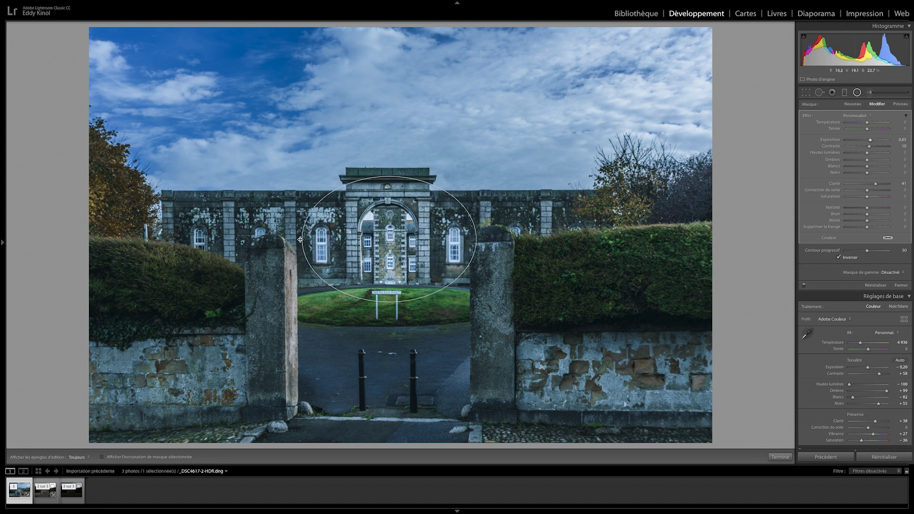
click(903, 285)
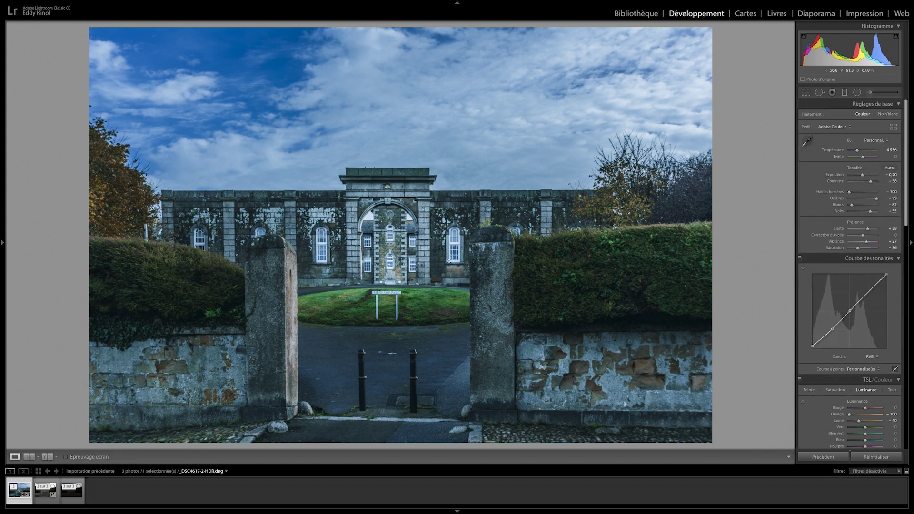
Add a wide elliptical radial filter over the stone wall right of the gate with exposure 0.56.
click(856, 93)
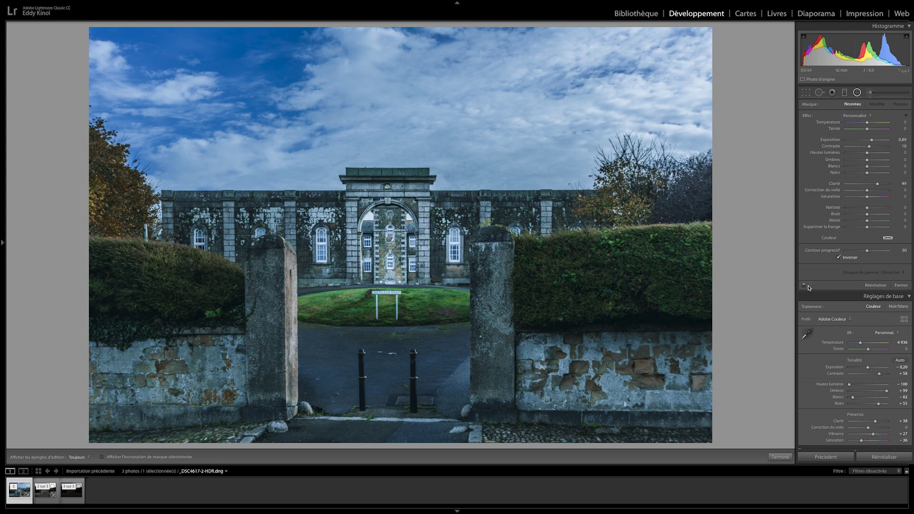
click(856, 94)
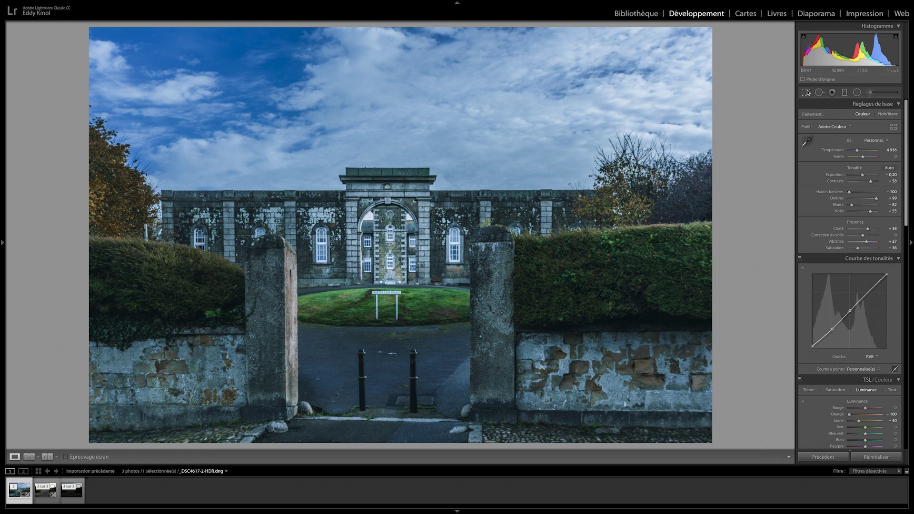
click(857, 92)
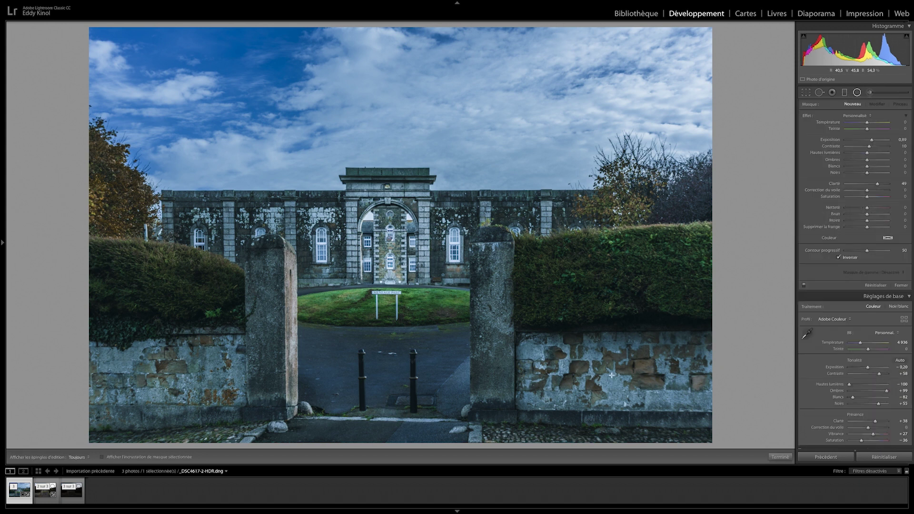
mouse_move(599, 363)
mouse_down()
mouse_move(701, 400)
mouse_move(592, 366)
mouse_move(612, 371)
mouse_up()
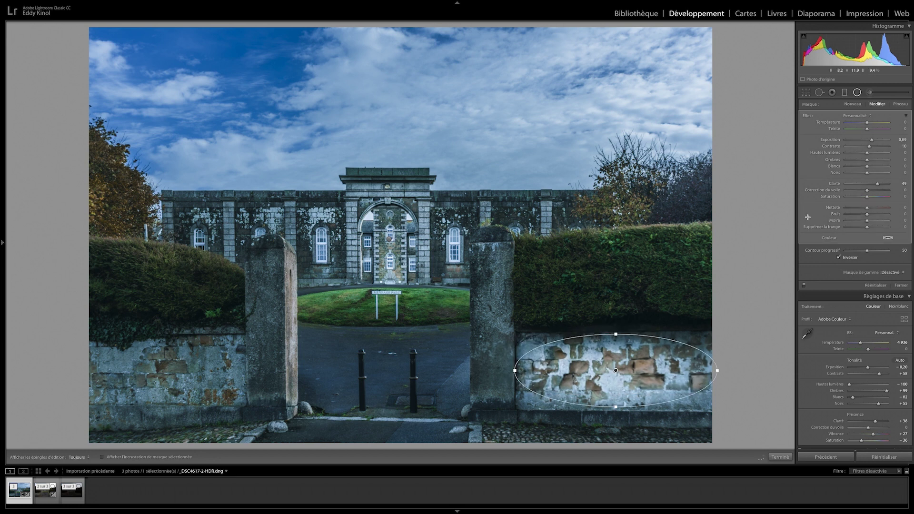
drag(869, 141, 869, 141)
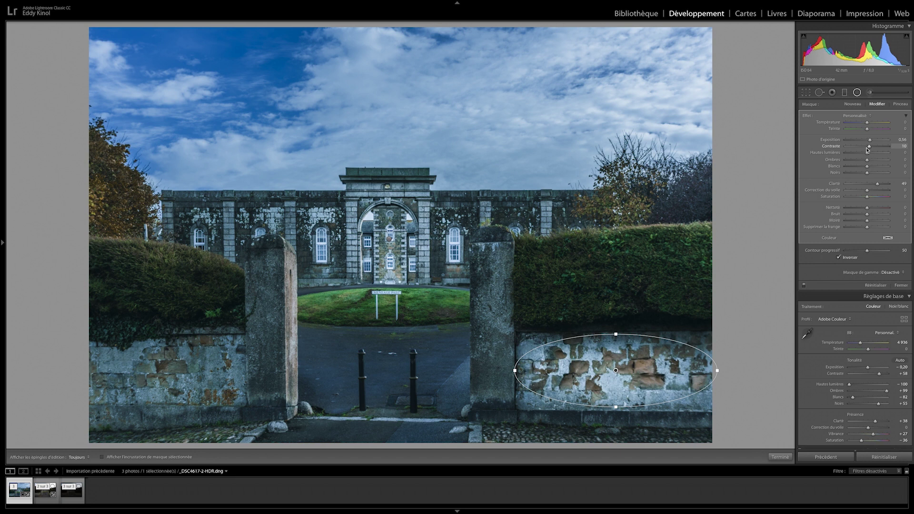
Duplicate the wall's radial filter onto the stone wall left of the gate and set the copy's exposure to 0.00.
drag(616, 371, 167, 383)
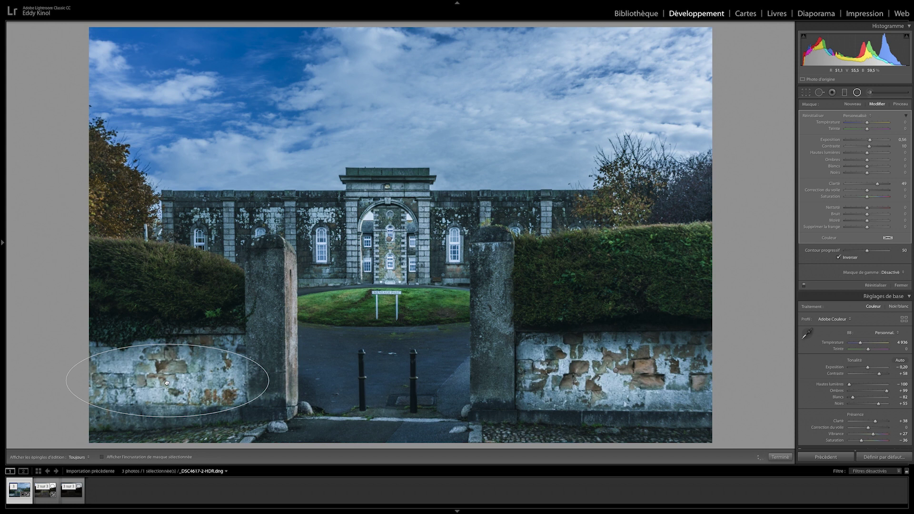
drag(166, 382, 168, 379)
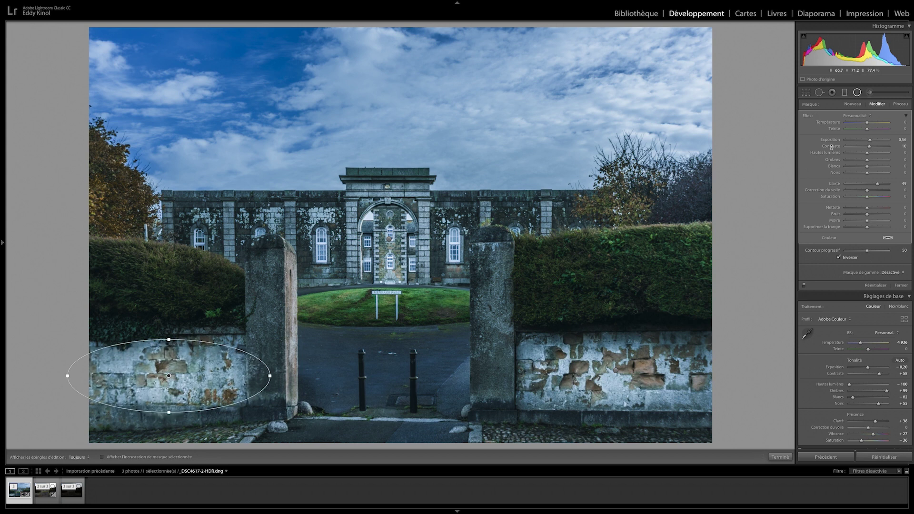
drag(868, 142, 865, 142)
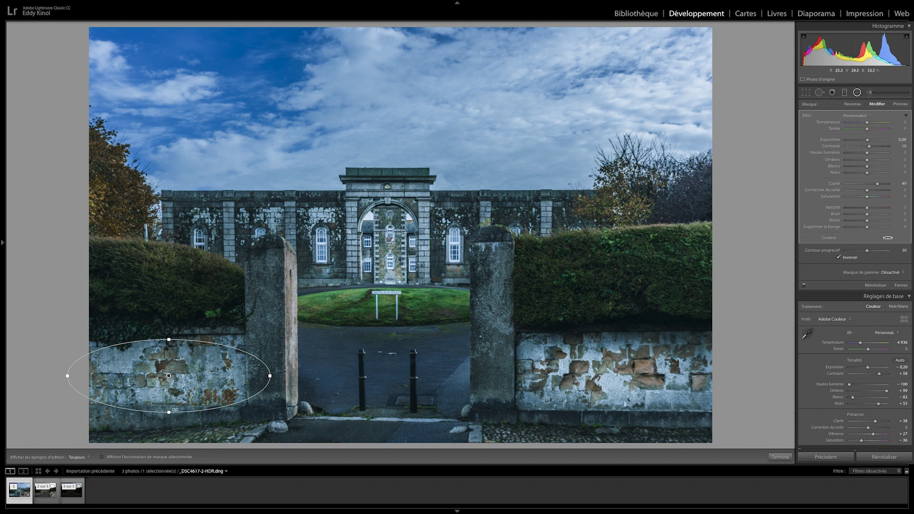
Duplicate the left wall's radial filter onto the upper left facade, flattening, narrowing and tilting the ellipse to fit the masonry.
key(alt)
drag(168, 375, 255, 227)
key(alt)
drag(262, 265, 262, 218)
drag(363, 218, 343, 219)
drag(262, 218, 241, 215)
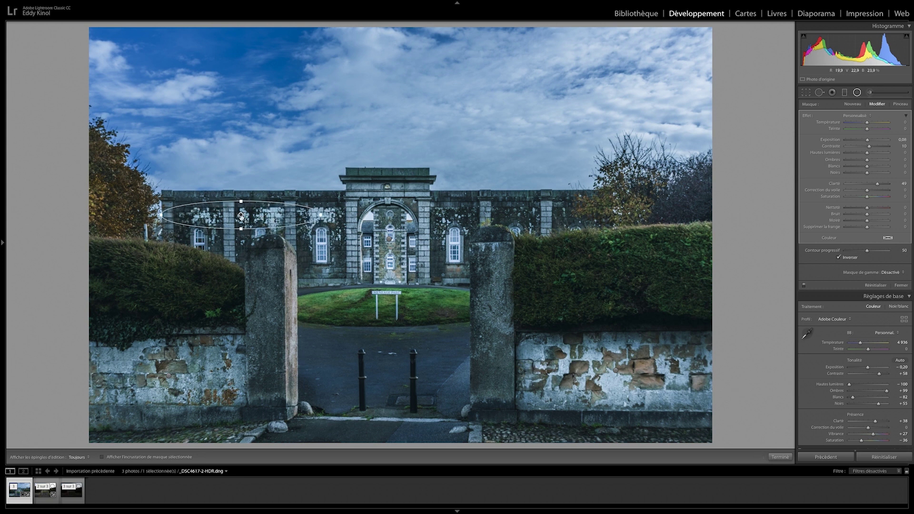
drag(322, 215, 320, 199)
Duplicate the facade's radial filter onto the upper right facade and tilt it the opposite way, between the gate pillar and the tree.
drag(240, 215, 509, 196)
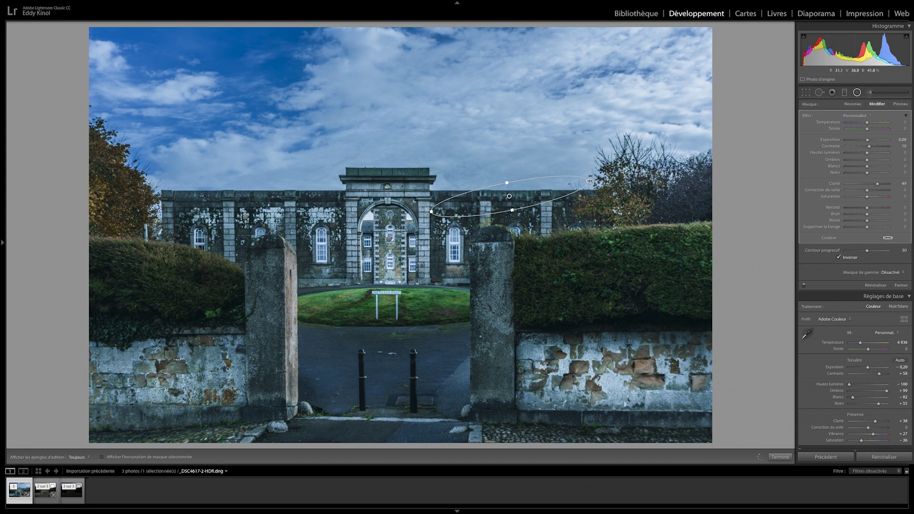
drag(597, 187, 605, 213)
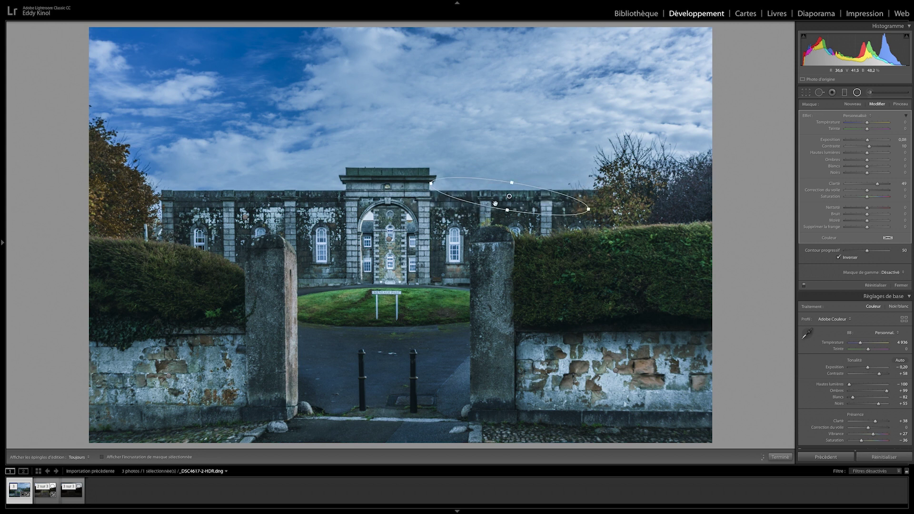
drag(509, 195, 549, 210)
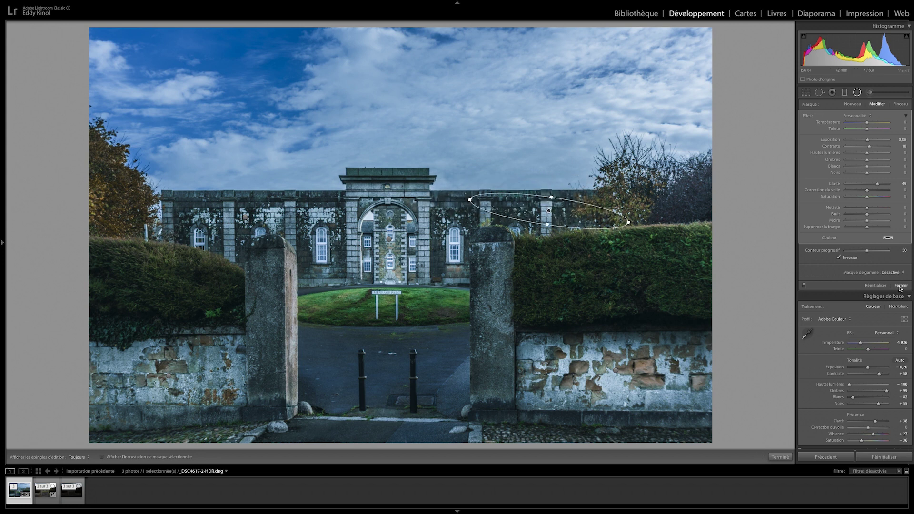
Close the radial filter and compare the developed photo with its unedited version.
click(900, 286)
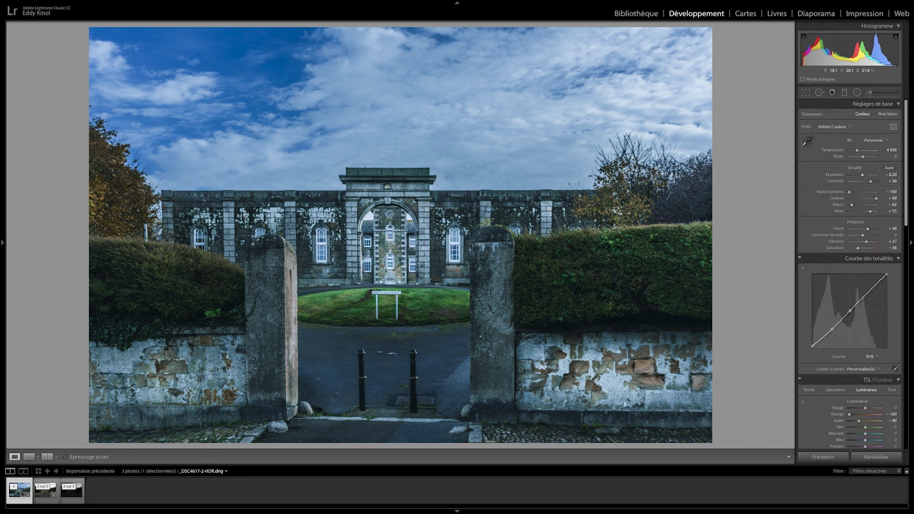
key(backslash)
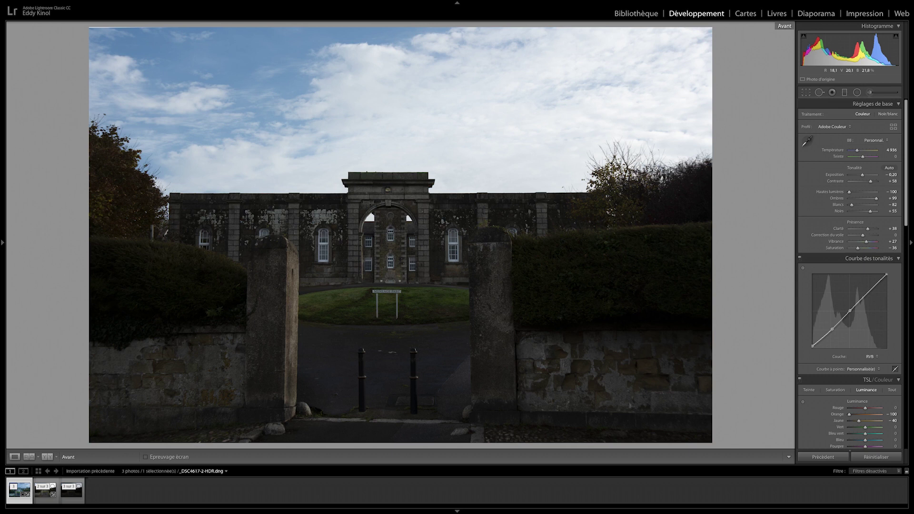
key(backslash)
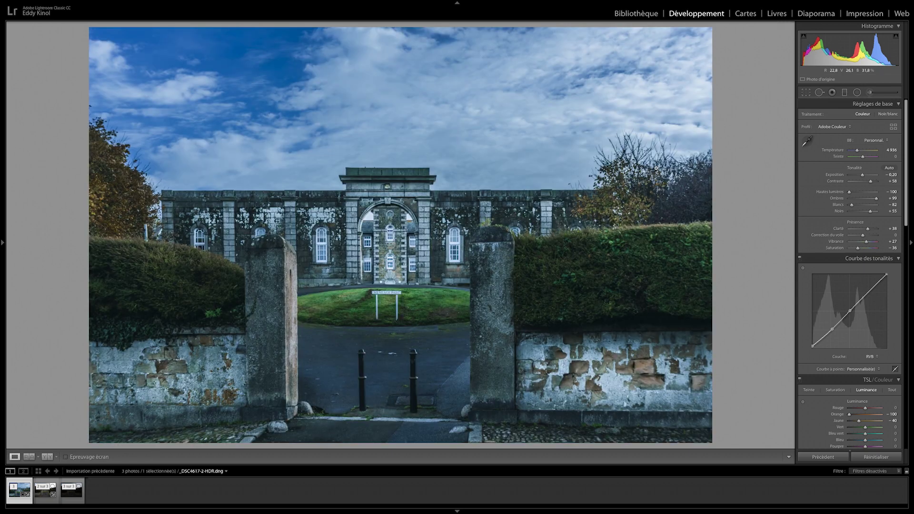
Apply a graduated filter from the sky down across the facade, with its effects reset and exposure set to −1.54.
click(844, 93)
drag(415, 42, 413, 206)
drag(414, 124, 416, 181)
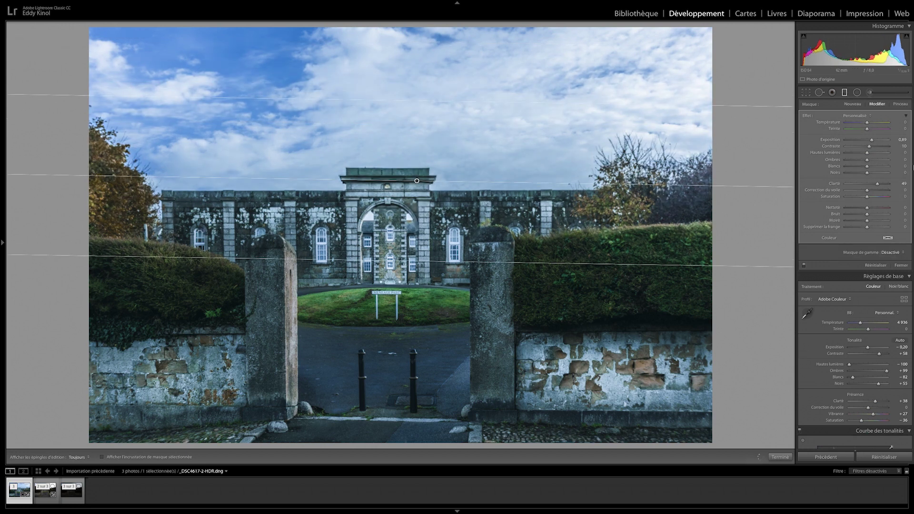
key(alt)
alt+click(816, 118)
drag(867, 140, 858, 142)
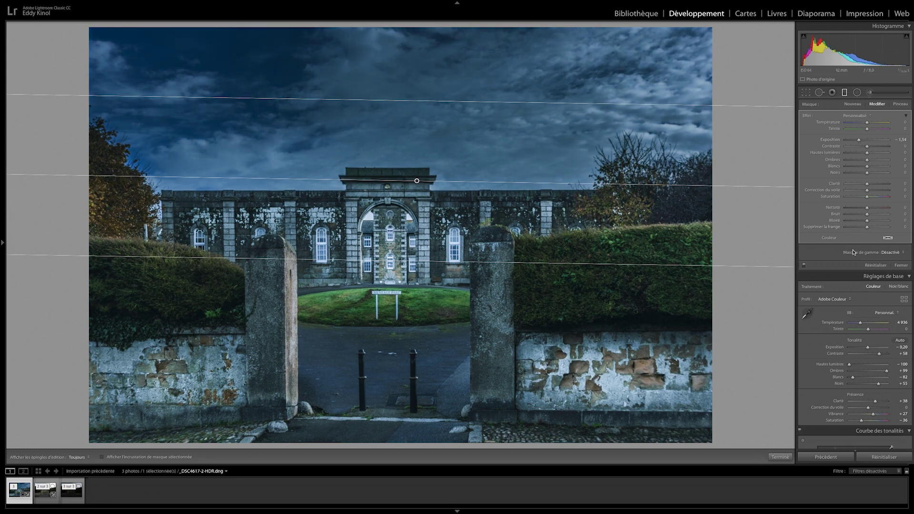
Give the sky's graduated filter a luminance range mask, display the mask and set its smoothing to 100.
click(895, 252)
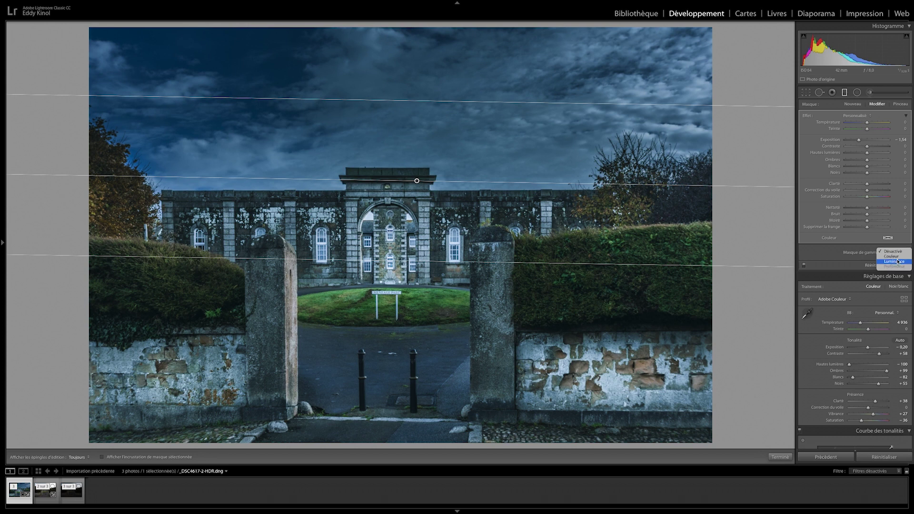
click(897, 261)
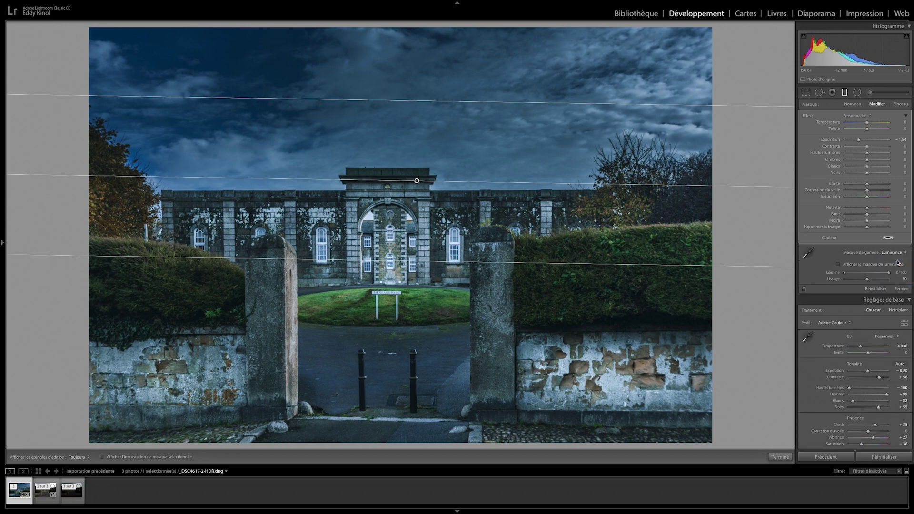
click(838, 264)
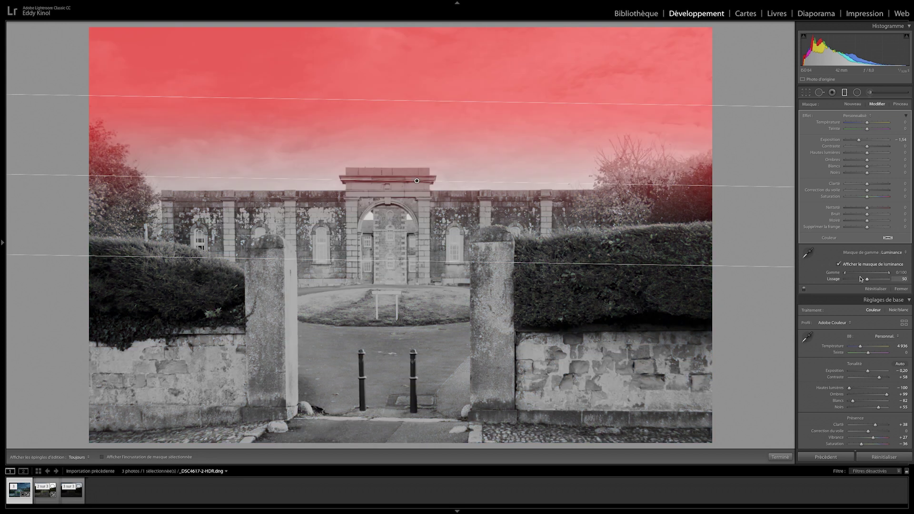
mouse_move(888, 274)
mouse_down()
mouse_move(855, 273)
mouse_move(888, 280)
mouse_up()
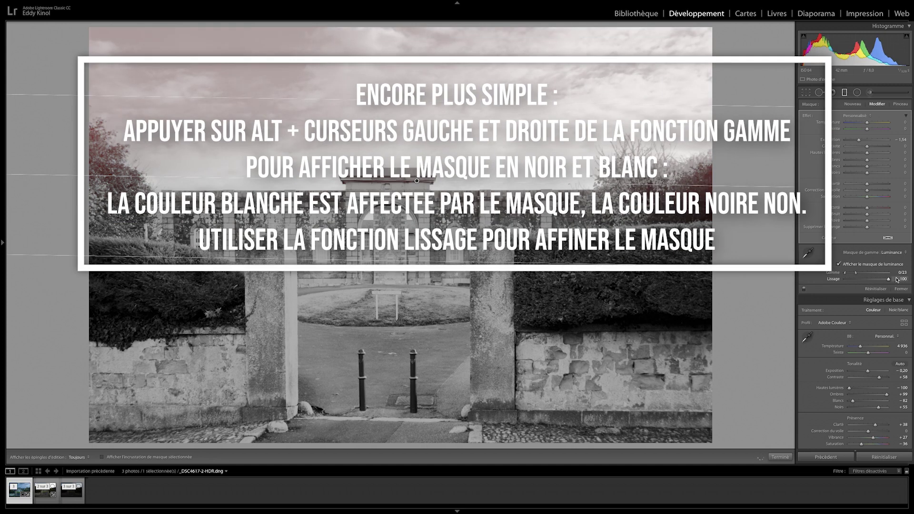
Restrict the filter's luminance range to 56/100 so it targets the brighter sky tones, and hide the mask overlay.
drag(890, 272, 803, 275)
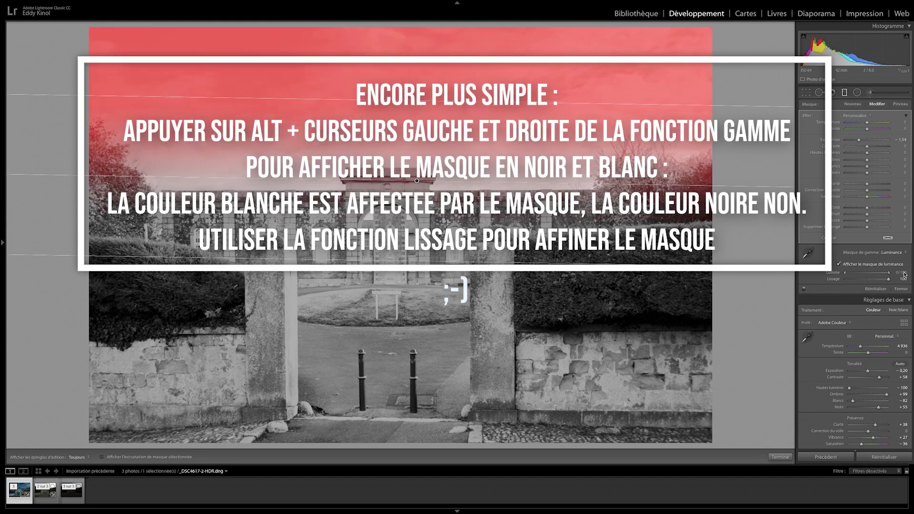
drag(890, 273, 851, 274)
double_click(832, 273)
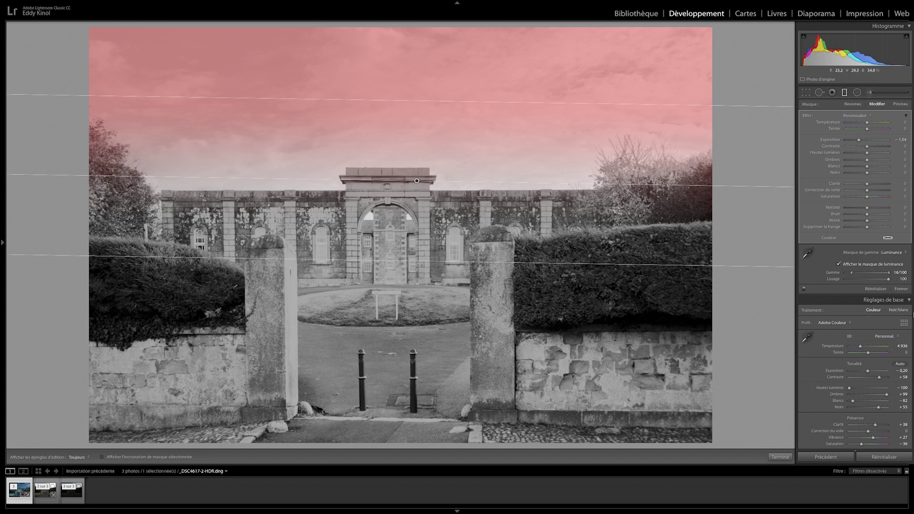
drag(851, 273, 866, 272)
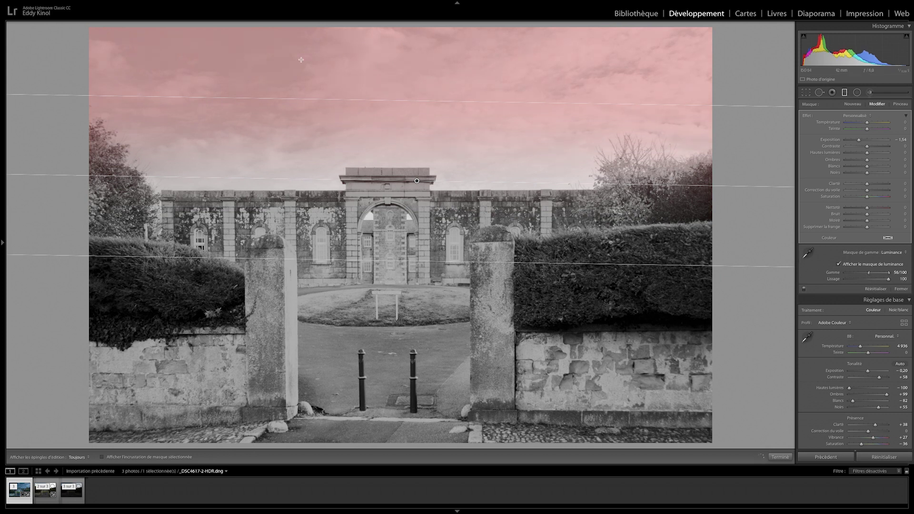
click(838, 265)
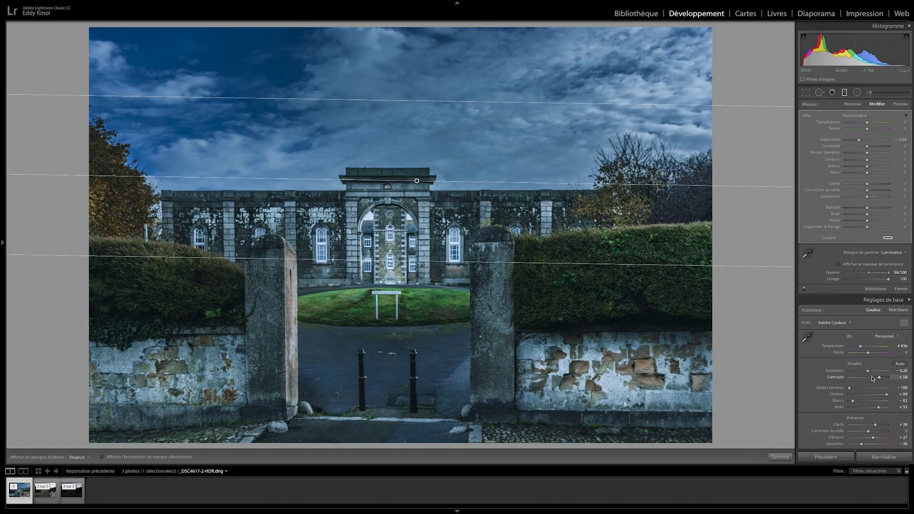
mouse_move(868, 272)
mouse_down()
mouse_move(832, 276)
mouse_move(866, 273)
mouse_up()
Add a level graduated filter across the upper sky with reset effects and exposure −0.52, and extend its transition upward.
click(853, 104)
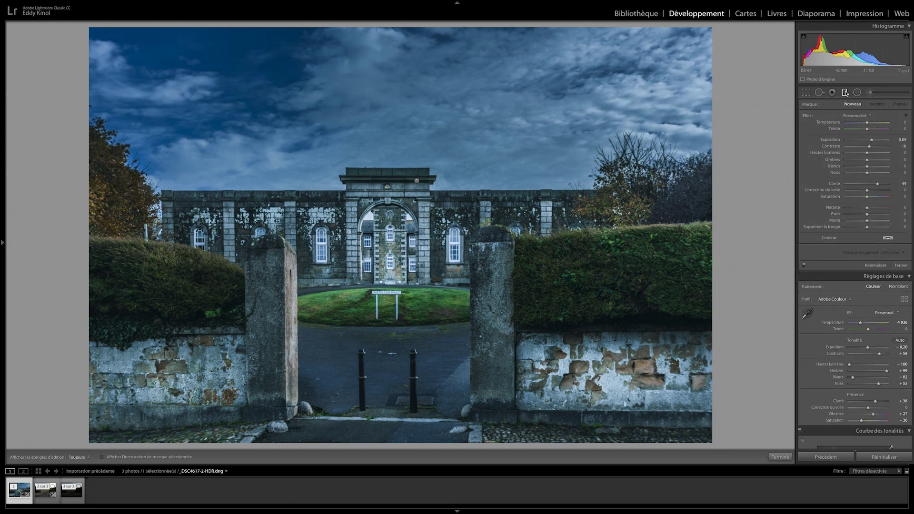
key(shift)
drag(408, 80, 408, 101)
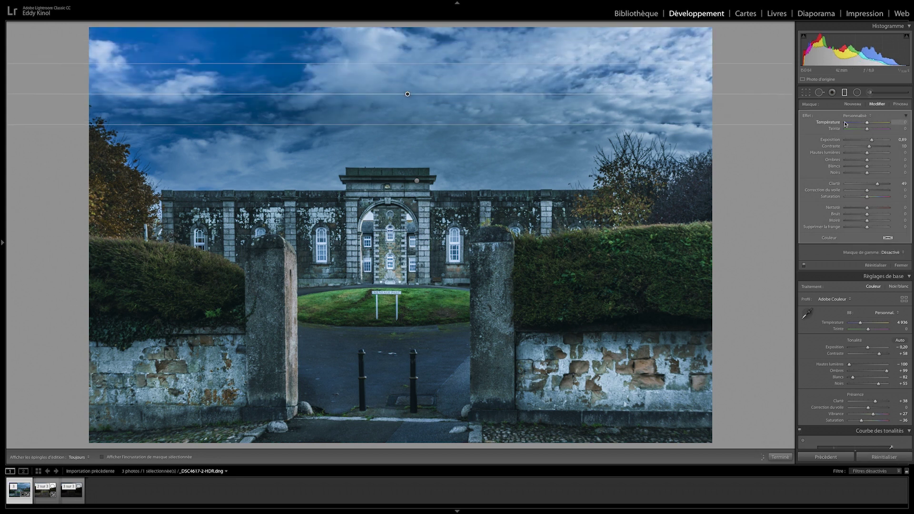
key(alt)
alt+click(820, 115)
drag(865, 141, 864, 141)
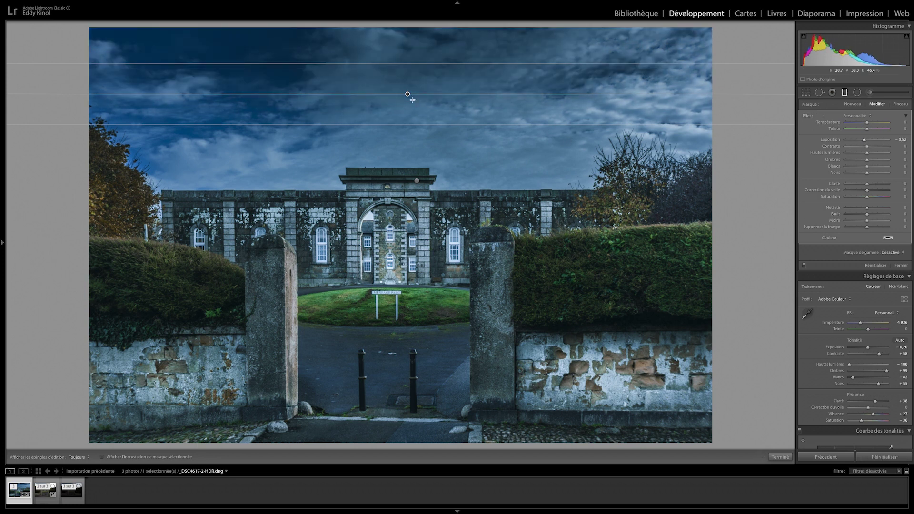
drag(408, 63, 406, 39)
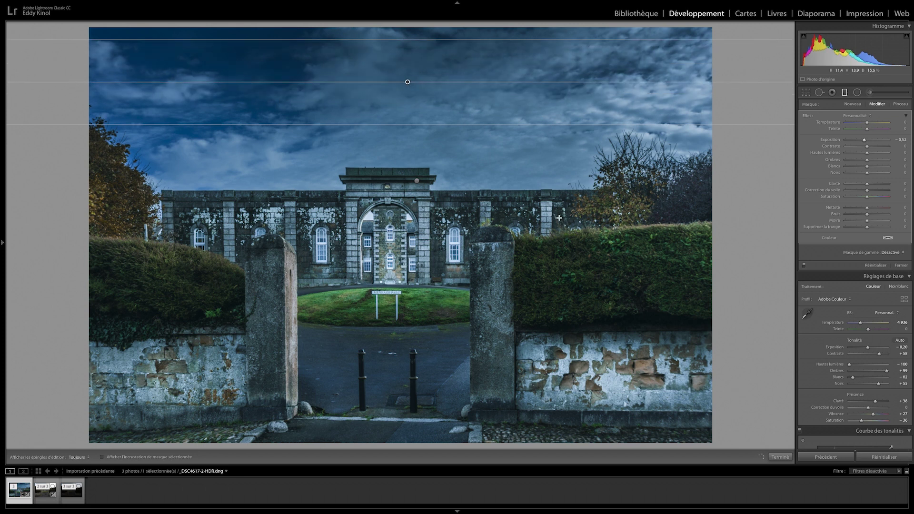
Close the upper sky's graduated filter and compare the photo with its unedited version.
click(904, 266)
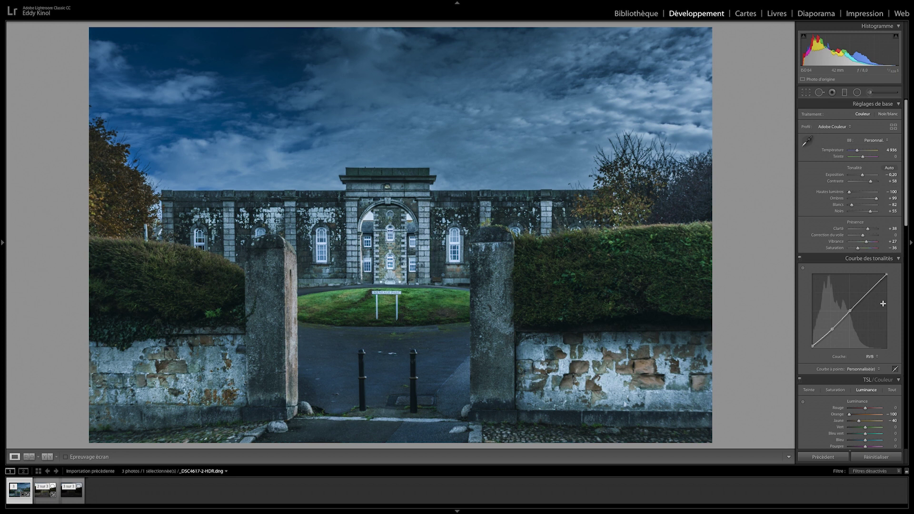
key(backslash)
key(backslash)
Try bending the red channel's tone curve at its midtones.
scroll(883, 303, down, 3)
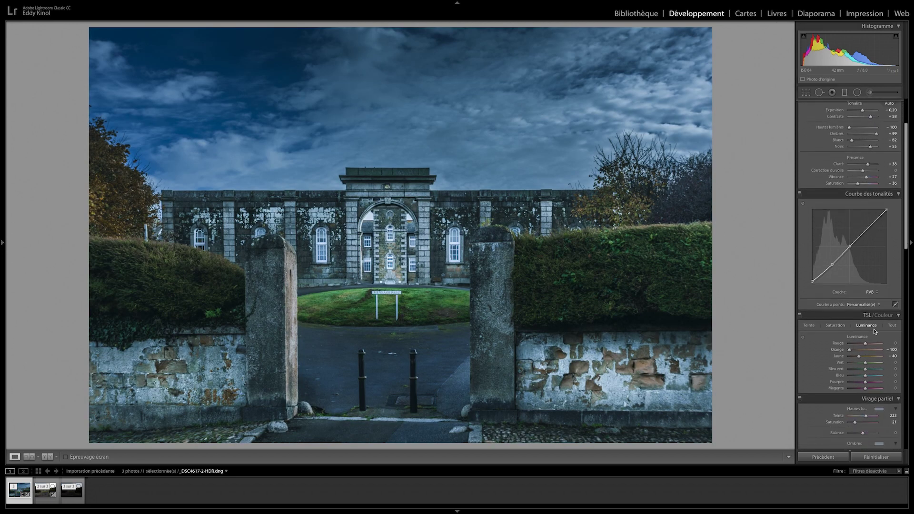
click(870, 290)
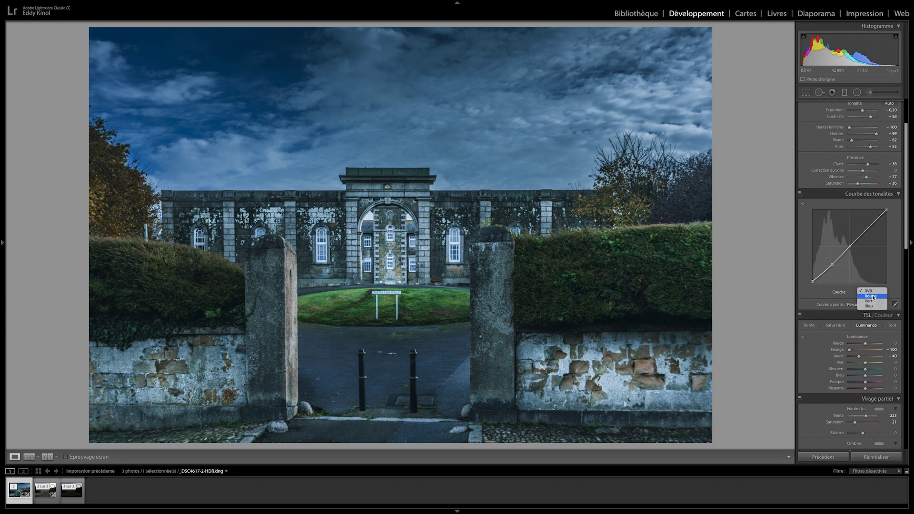
click(871, 296)
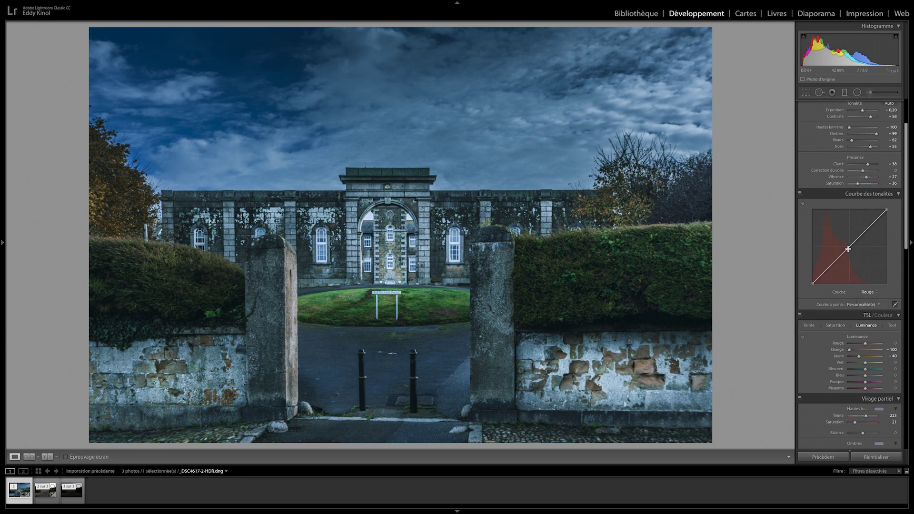
scroll(854, 248, up, 3)
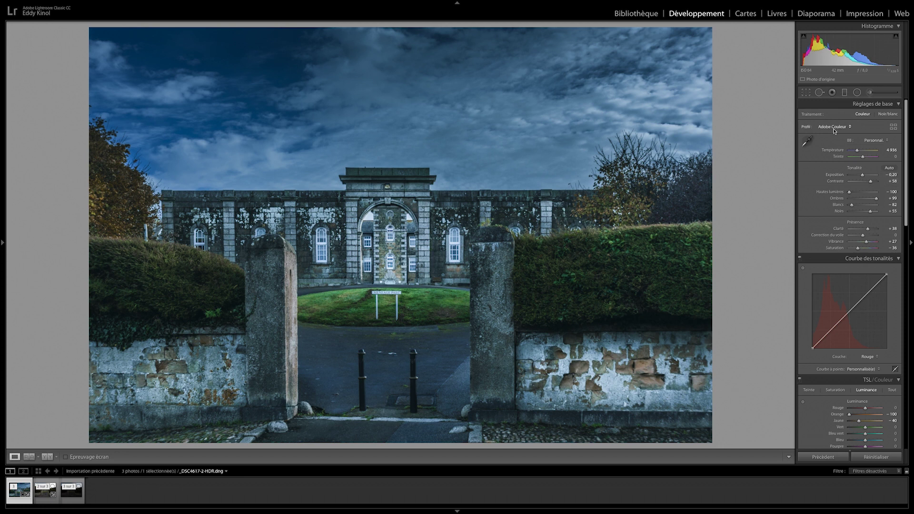
drag(848, 312, 853, 314)
double_click(853, 314)
Lower the green channel's tone curve very slightly with a single point in the highlights.
click(875, 356)
click(864, 360)
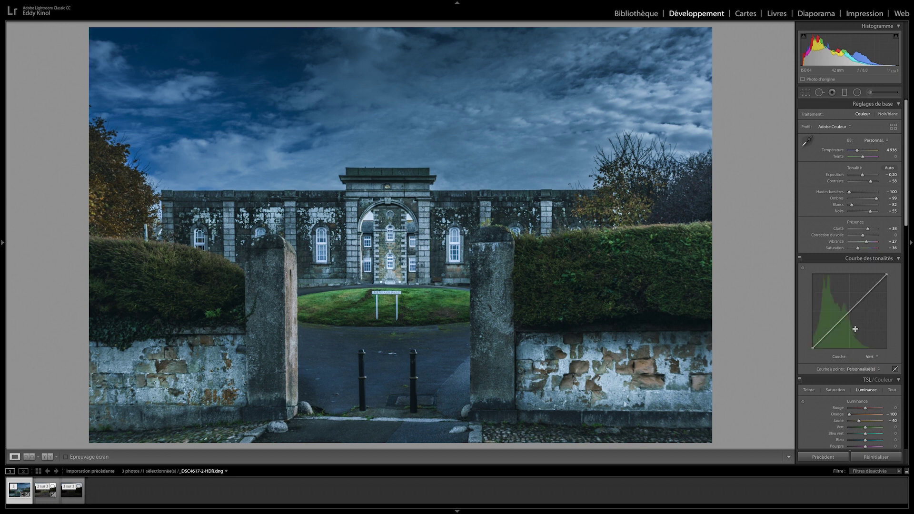
drag(847, 315, 850, 317)
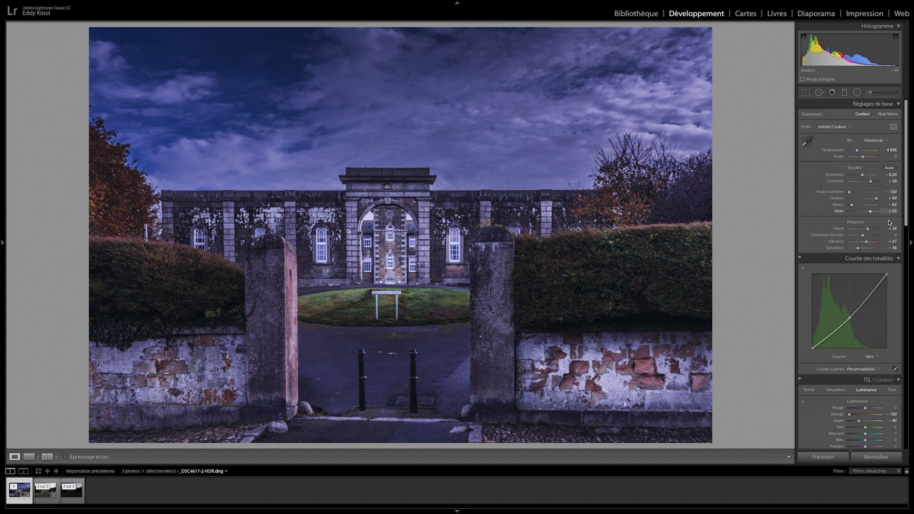
drag(849, 318, 871, 292)
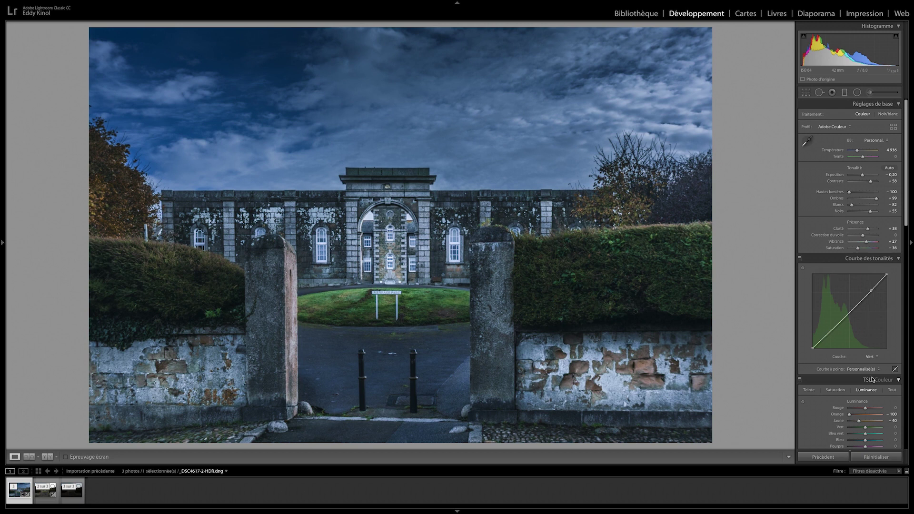
Shape the blue channel's tone curve with lowered highlight and shadow points and a midtone point lifted back to the diagonal.
click(871, 357)
click(875, 361)
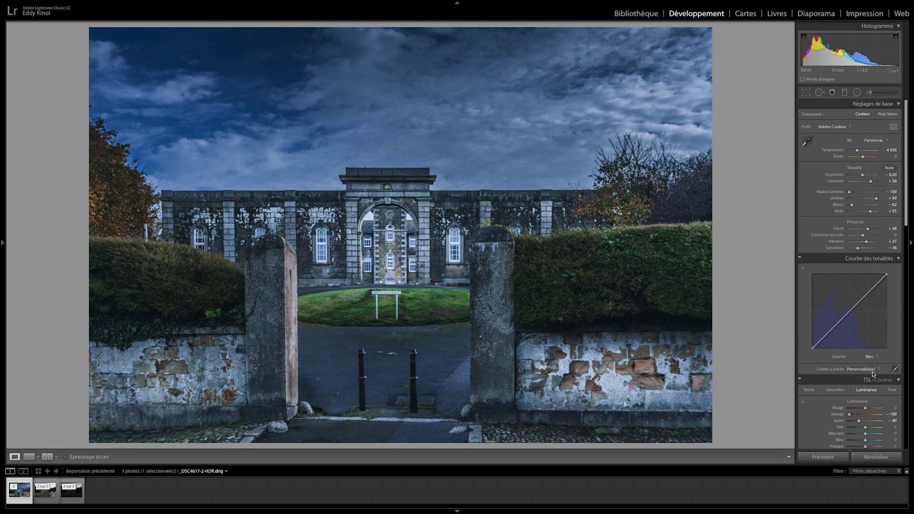
click(867, 293)
drag(867, 294, 869, 298)
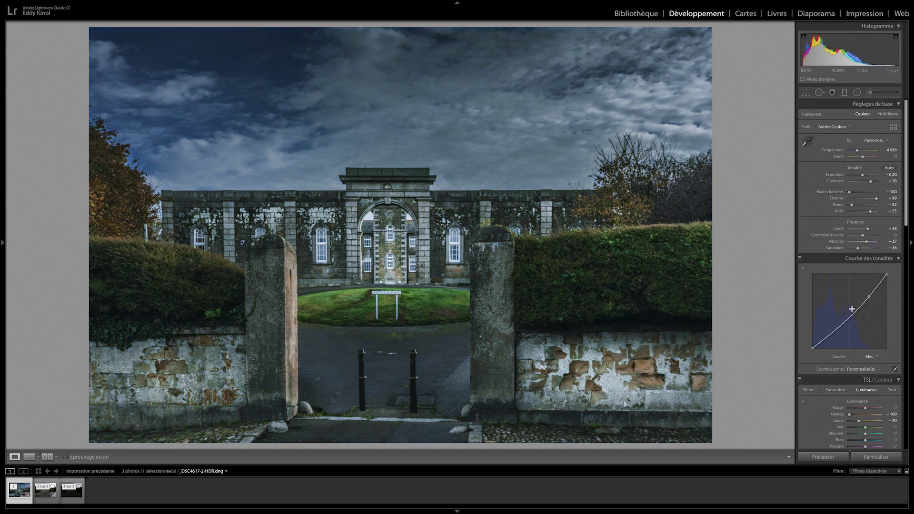
drag(829, 337, 849, 314)
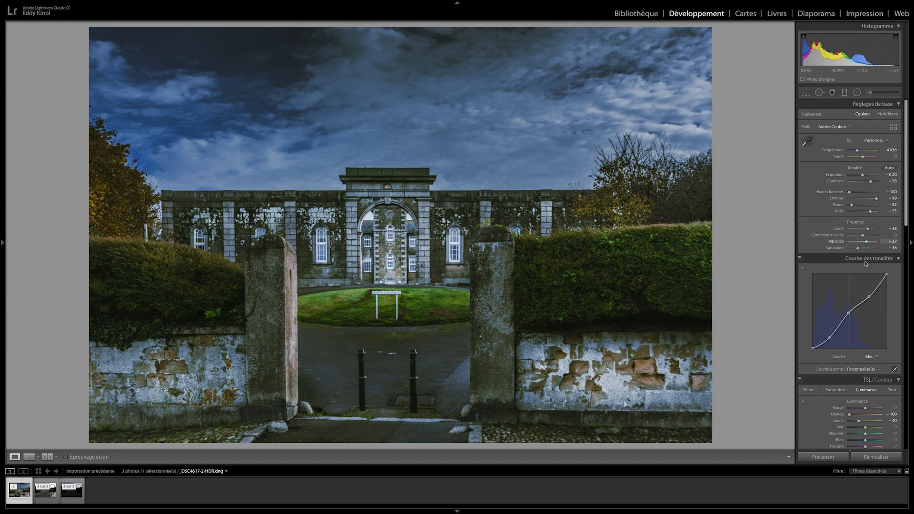
Fade the combined RGB tone curve by raising its black point and lowering its white point.
click(871, 356)
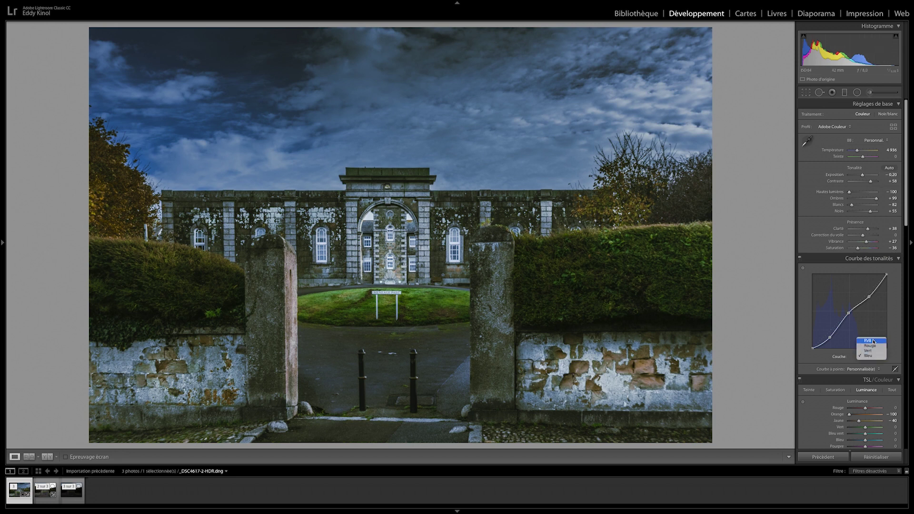
click(872, 342)
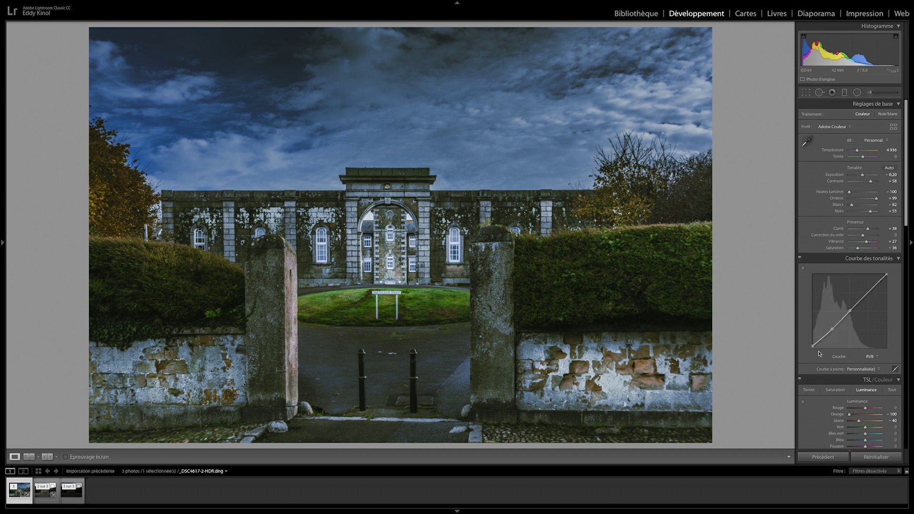
drag(812, 347, 811, 341)
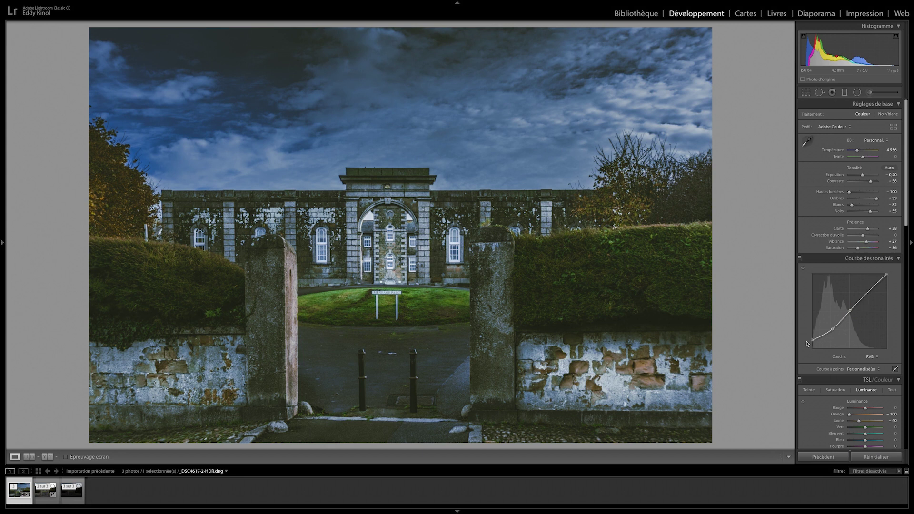
drag(887, 276, 887, 280)
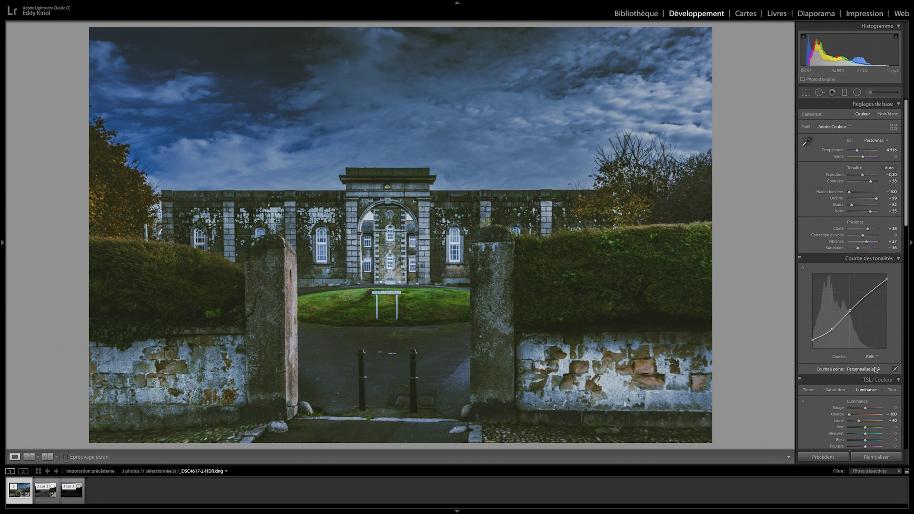
Add a paint-overlay post-crop vignette with amount −19, midpoint 0 and feather 82.
scroll(875, 369, down, 15)
scroll(878, 363, down, 15)
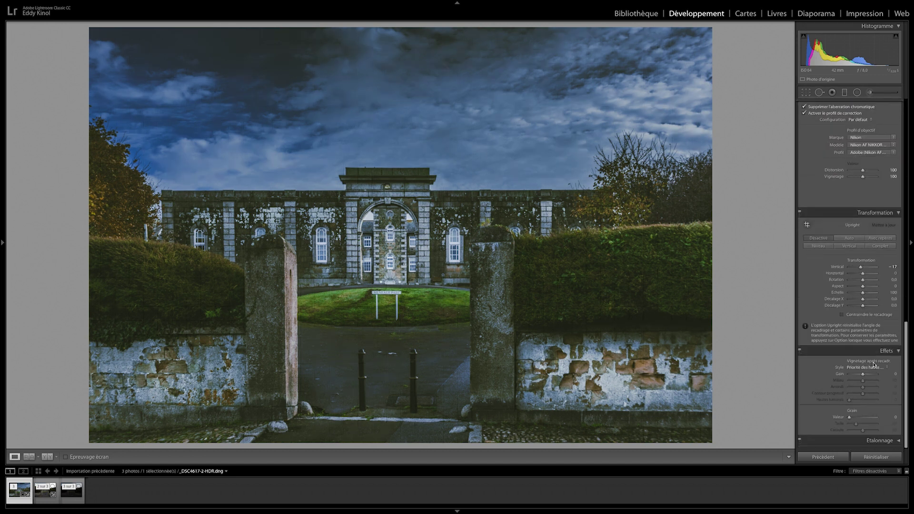
click(867, 369)
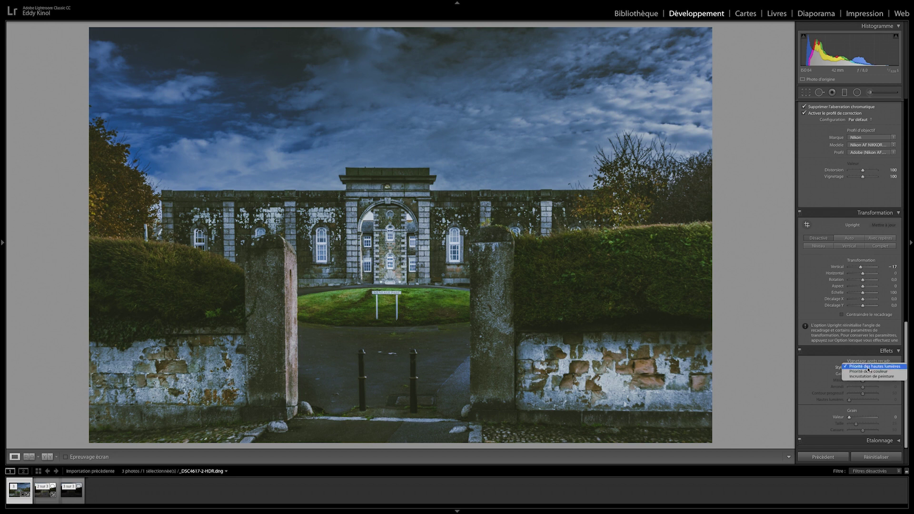
click(869, 376)
drag(862, 374, 855, 374)
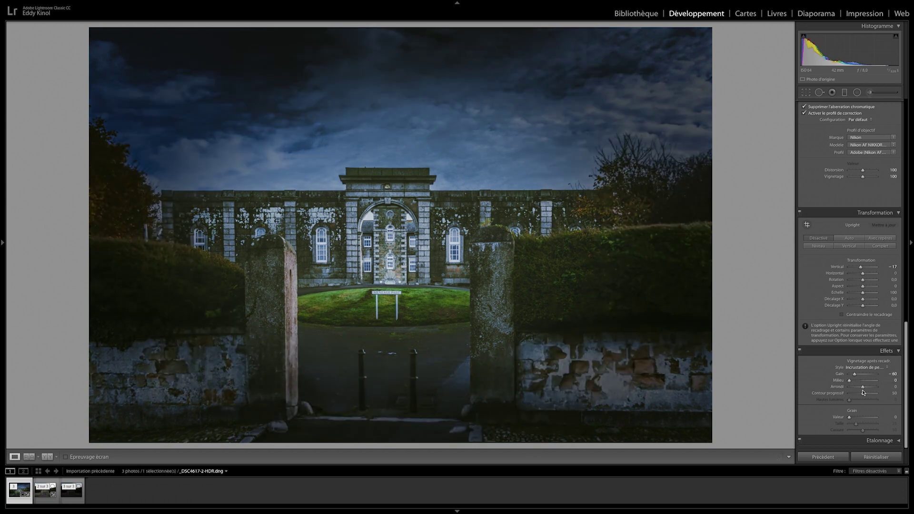
drag(866, 393, 872, 394)
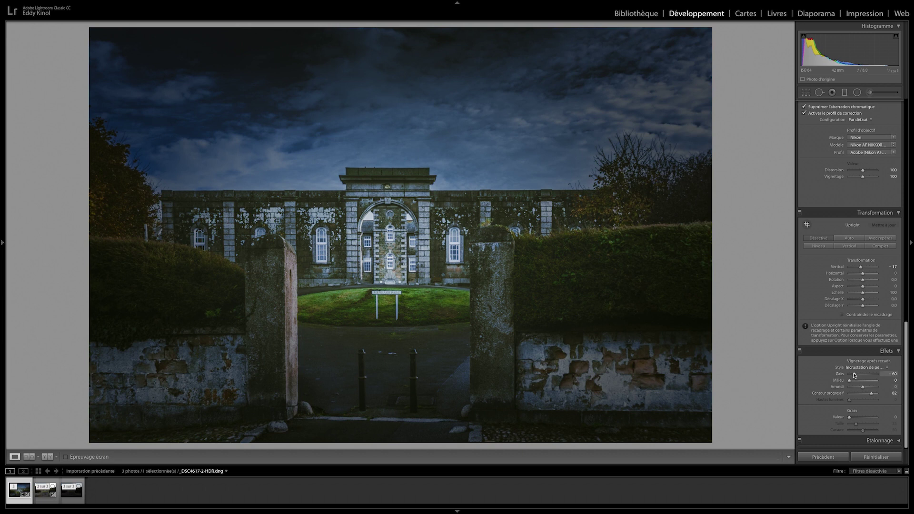
drag(855, 375, 860, 375)
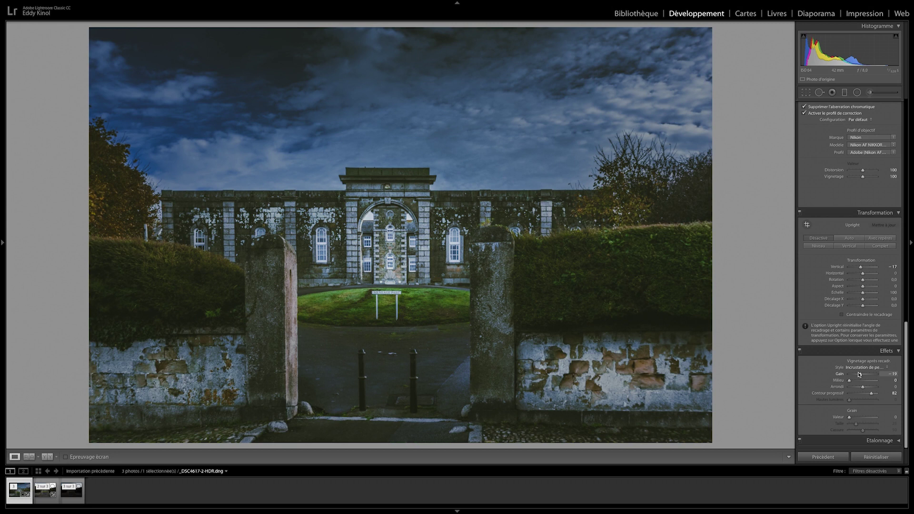
Draw a radial filter around the central arch of the building and centre it on the doorway.
click(863, 171)
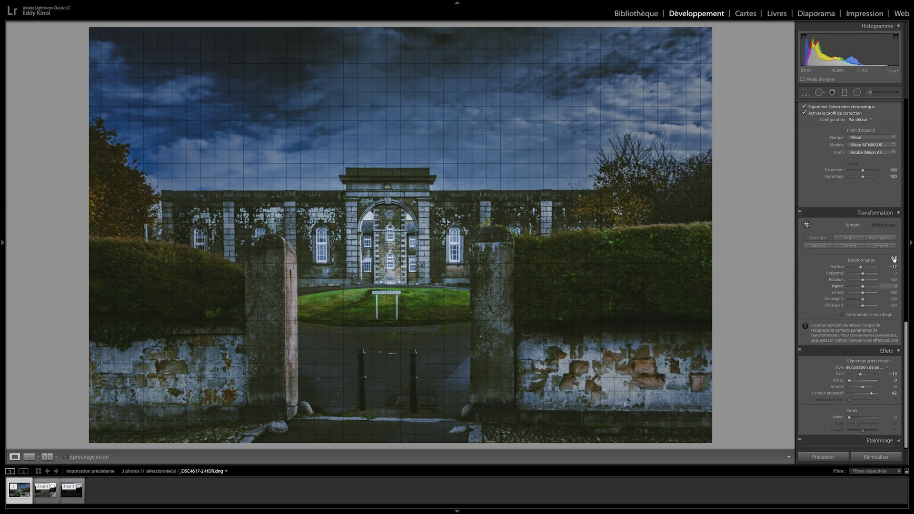
click(856, 93)
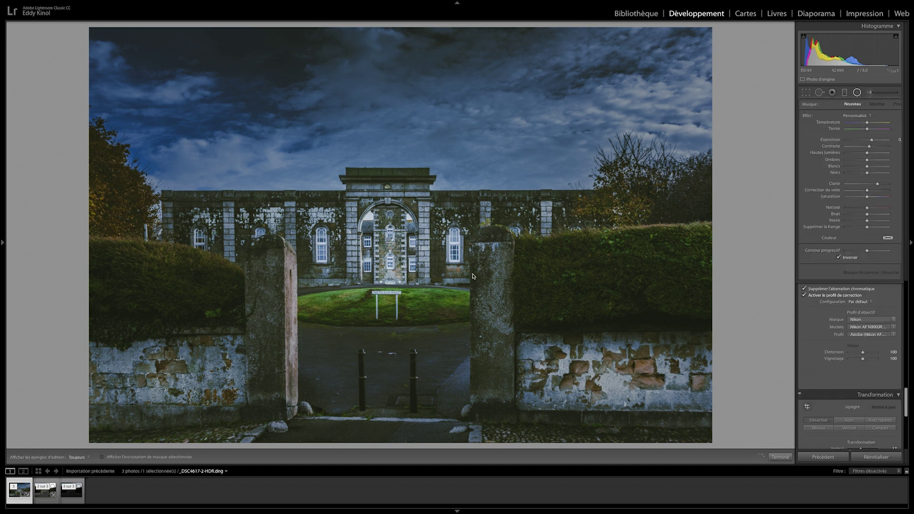
drag(379, 225, 459, 311)
drag(410, 270, 419, 275)
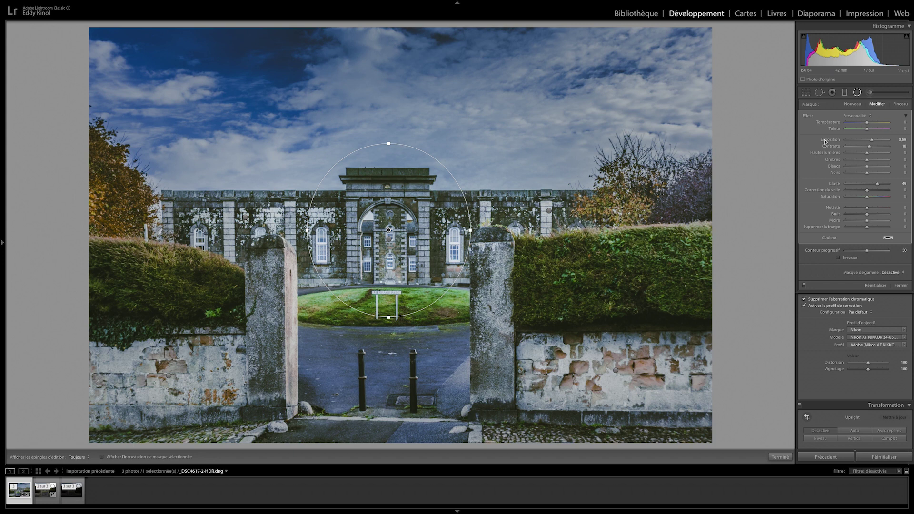
Reset the radial filter's effect settings and set its exposure to −0.31 to darken the surroundings of the arch.
key(alt)
alt+click(821, 115)
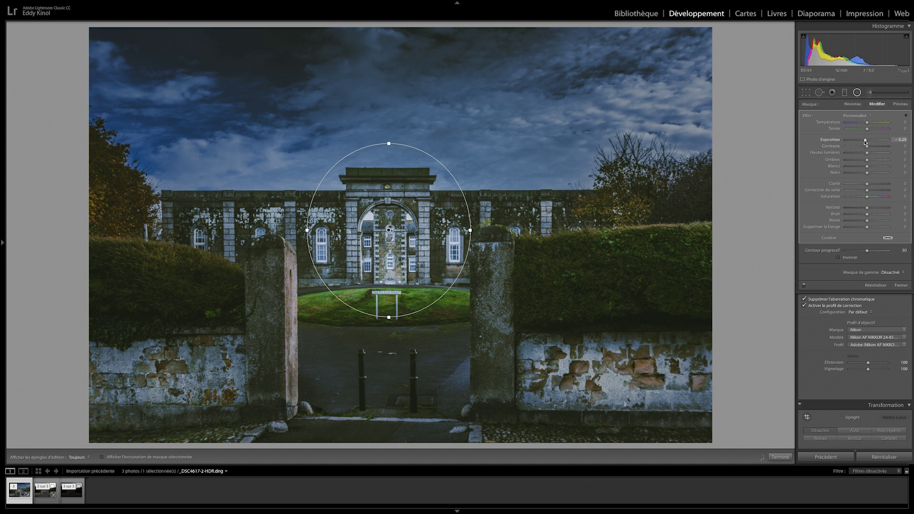
drag(865, 142, 865, 142)
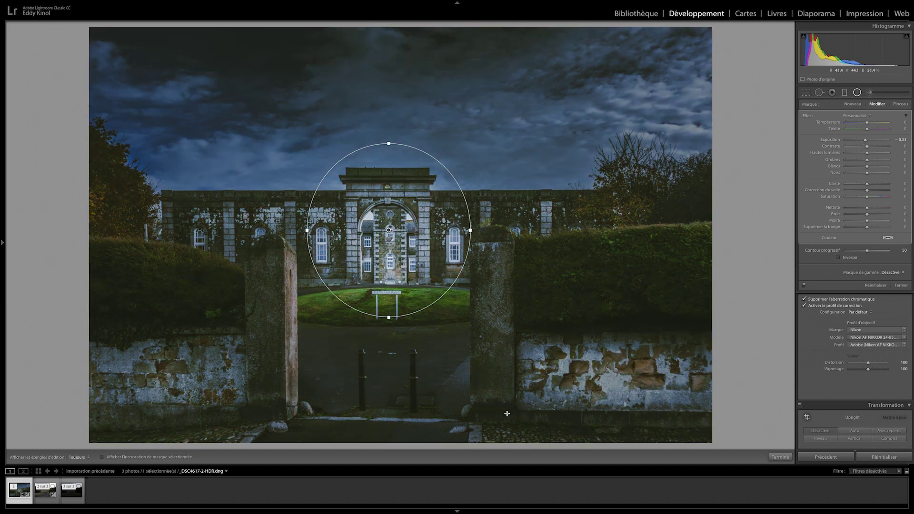
Reposition the radial filter over the left gate pillar, set its exposure to −0.61 and enlarge the ellipse.
drag(392, 234, 278, 322)
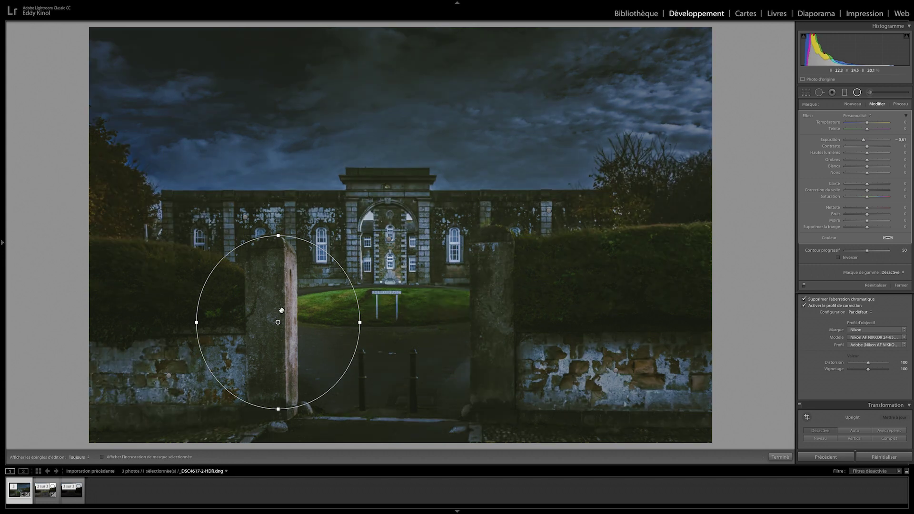
drag(277, 314, 469, 310)
drag(474, 319, 279, 317)
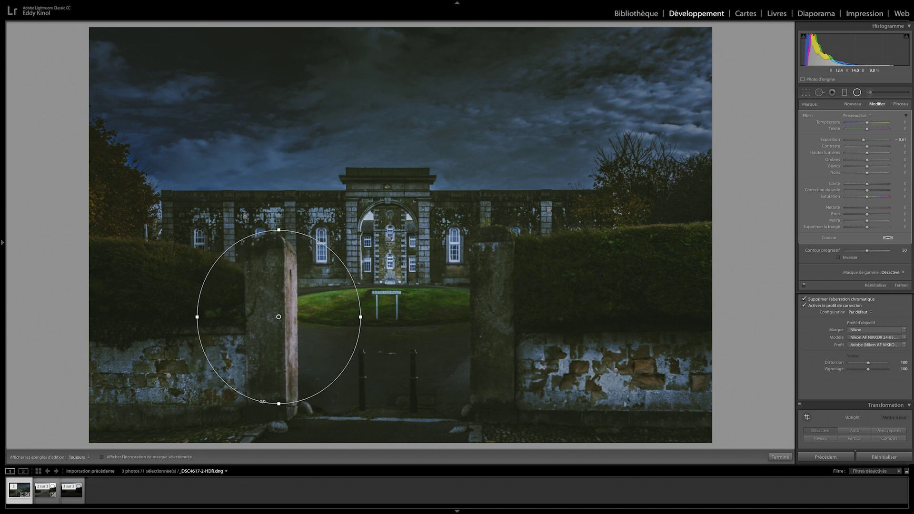
drag(279, 404, 279, 420)
drag(201, 324, 194, 323)
Duplicate the filter onto the left pillar's bright edge, invert it, and set exposure to 0.59 and feather to 100.
key(alt)
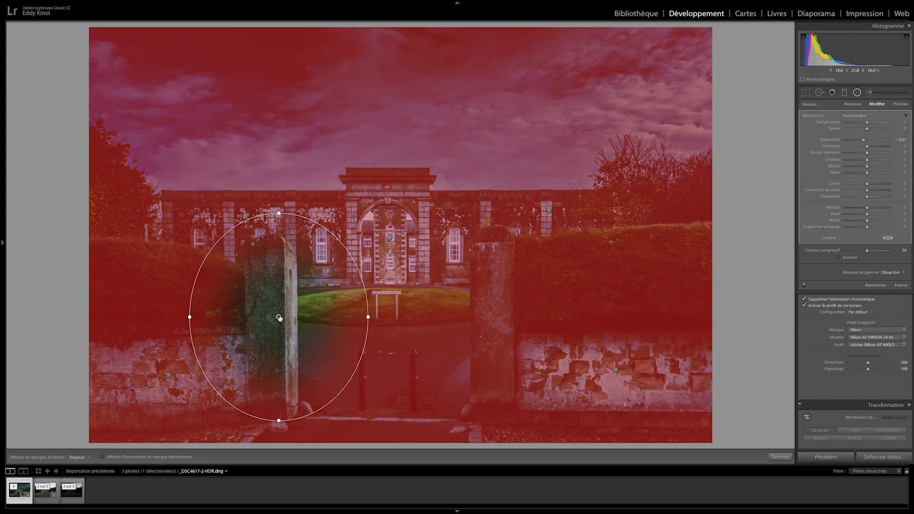
drag(279, 317, 291, 317)
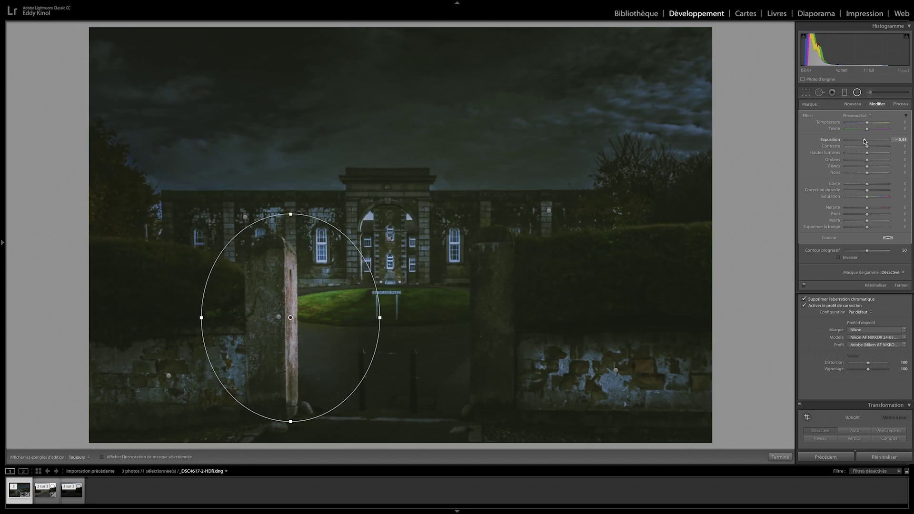
drag(867, 141, 869, 141)
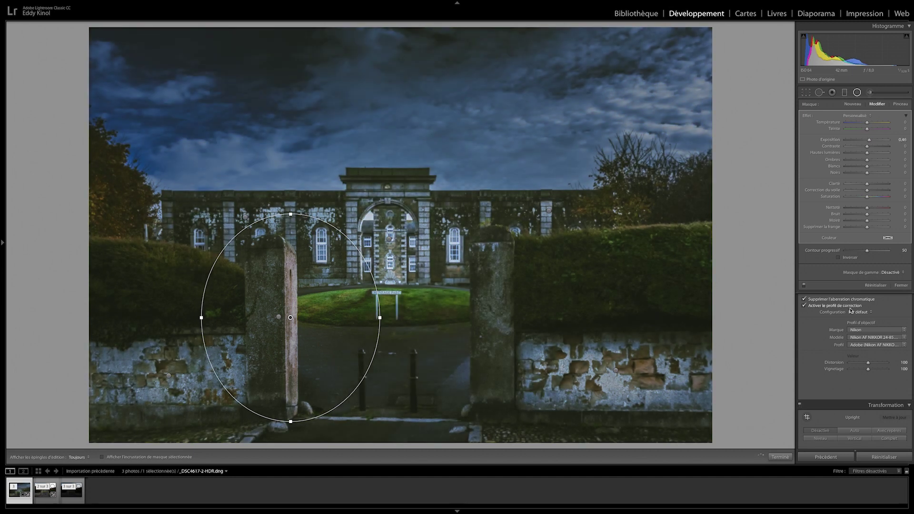
click(839, 257)
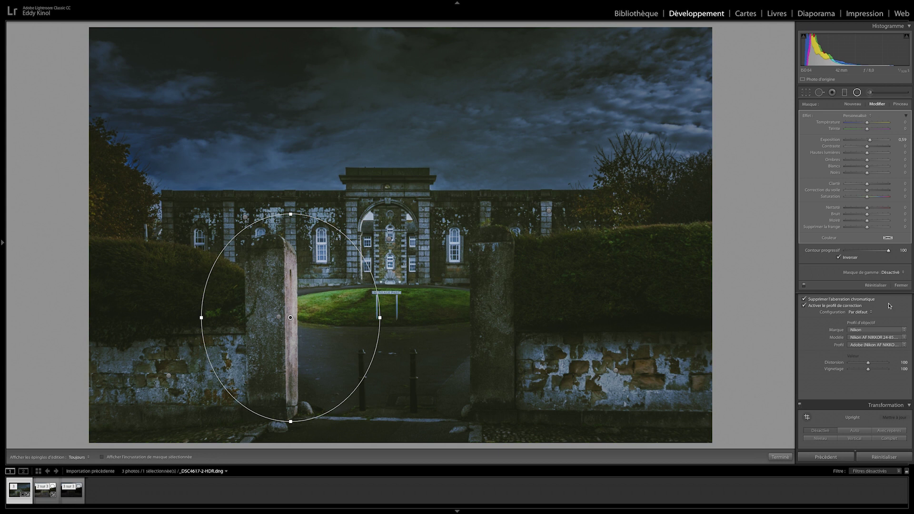
click(901, 286)
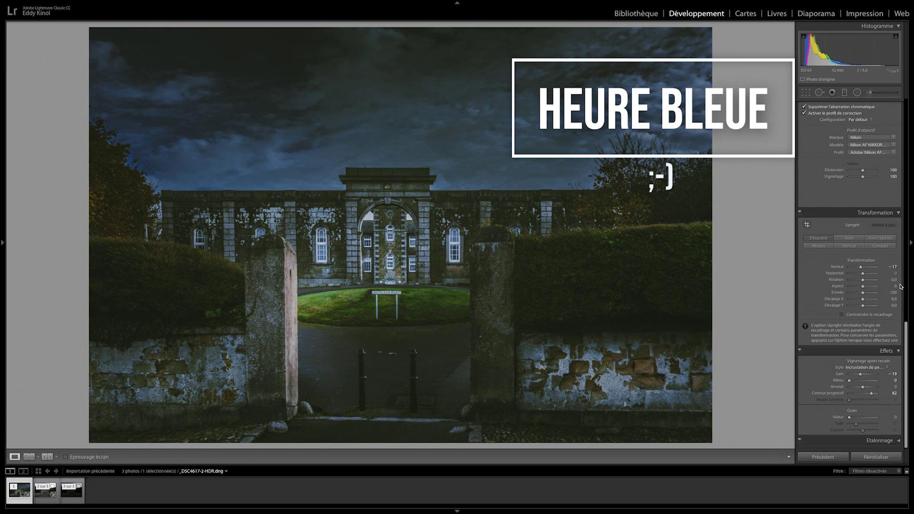
Compare the developed HDR photo with its unedited state and with the two source exposures.
key(backslash)
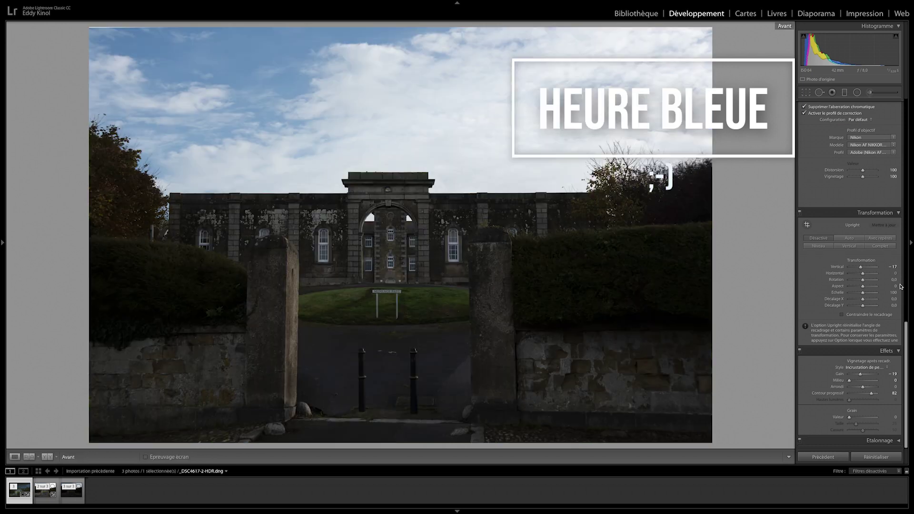
key(backslash)
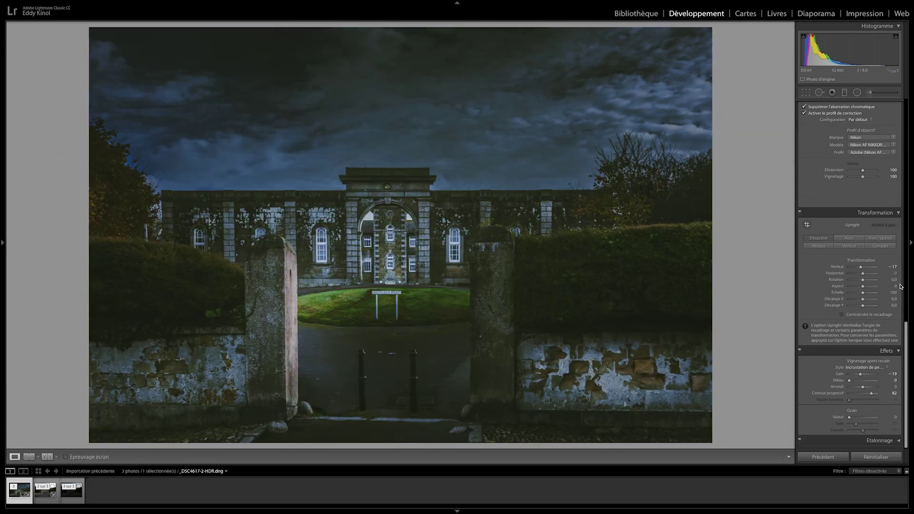
key(Right)
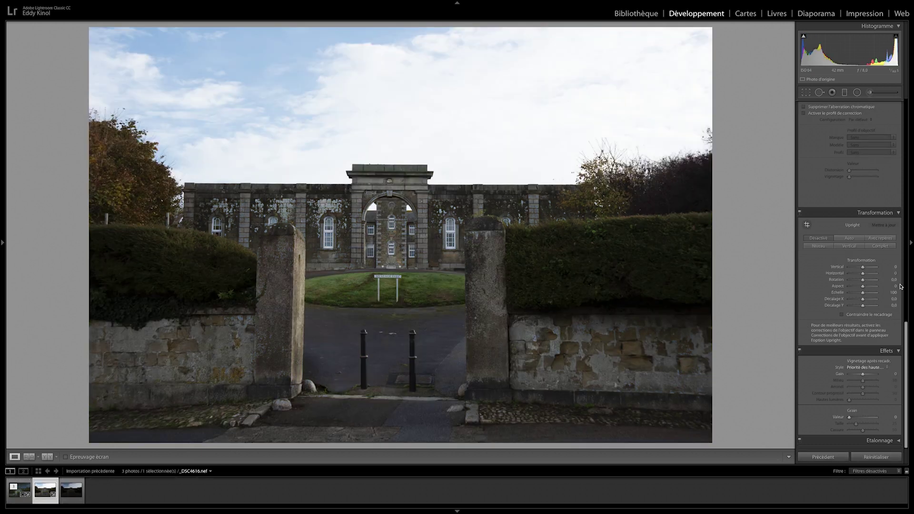
key(Left)
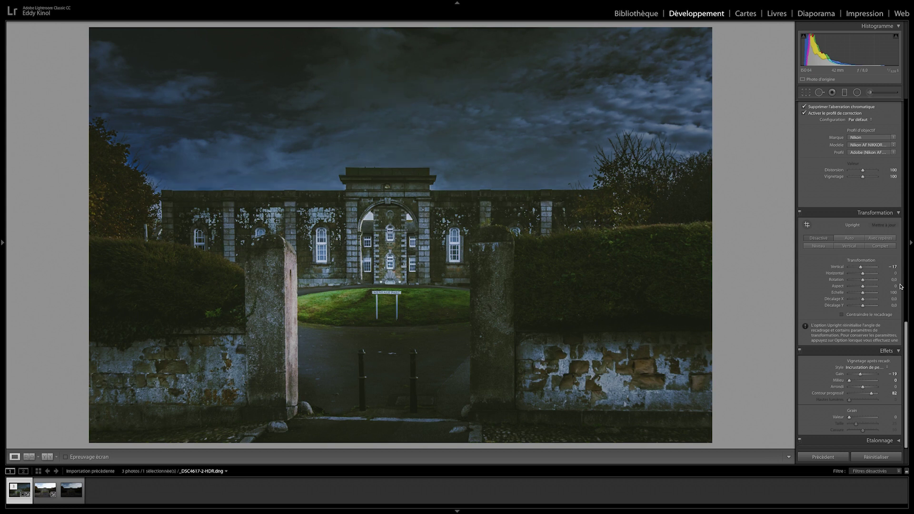
key(Right)
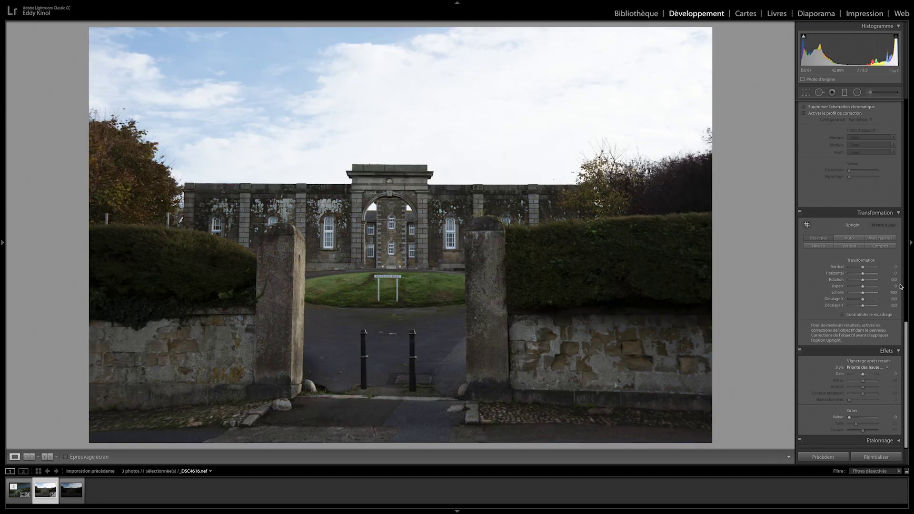
key(Left)
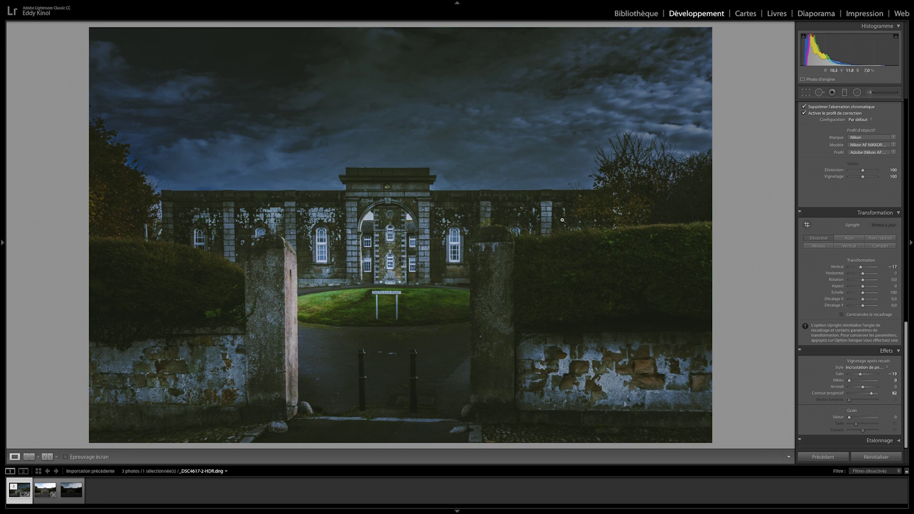
key(Right)
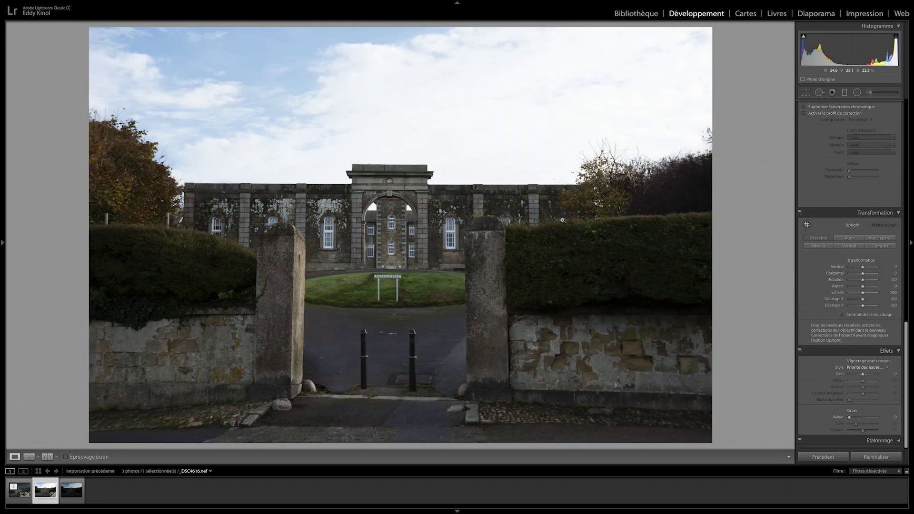
key(Right)
key(Left)
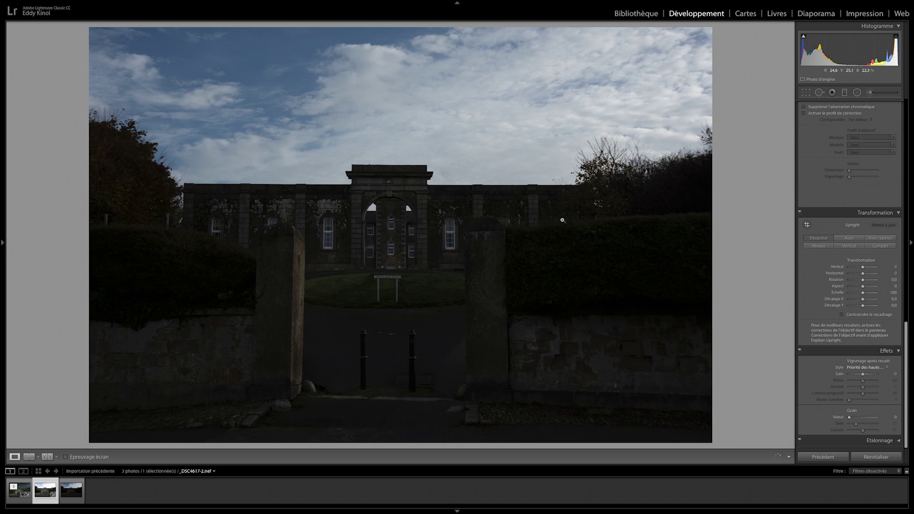
key(Left)
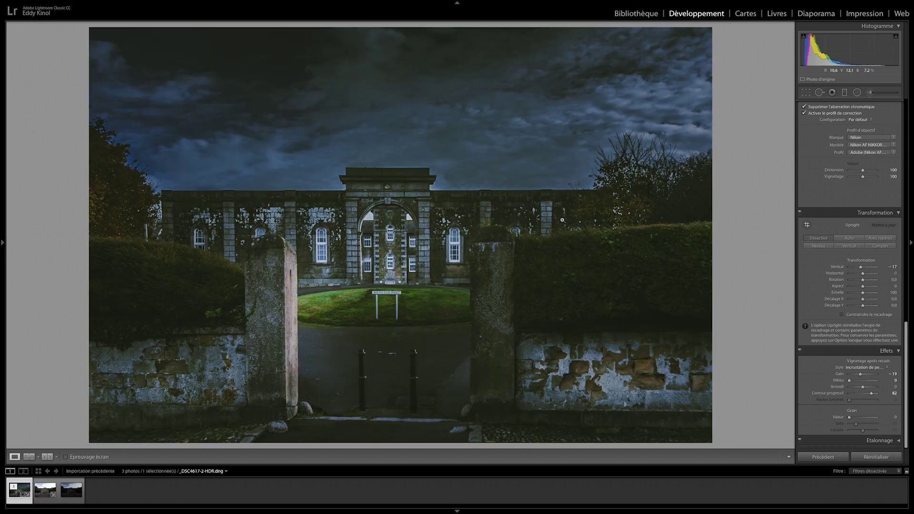
Crop the photo to a 16 x 9 ratio, reposition the image inside the frame and preview it full screen.
key(r)
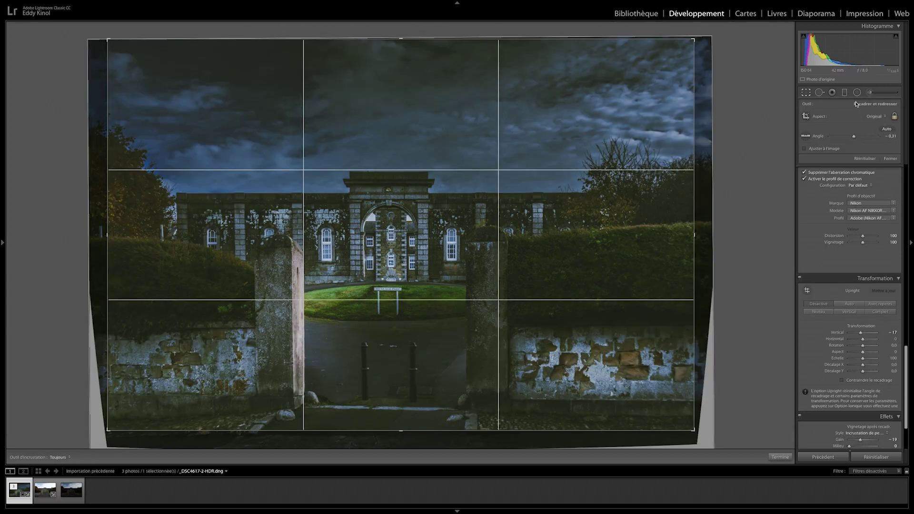
click(875, 116)
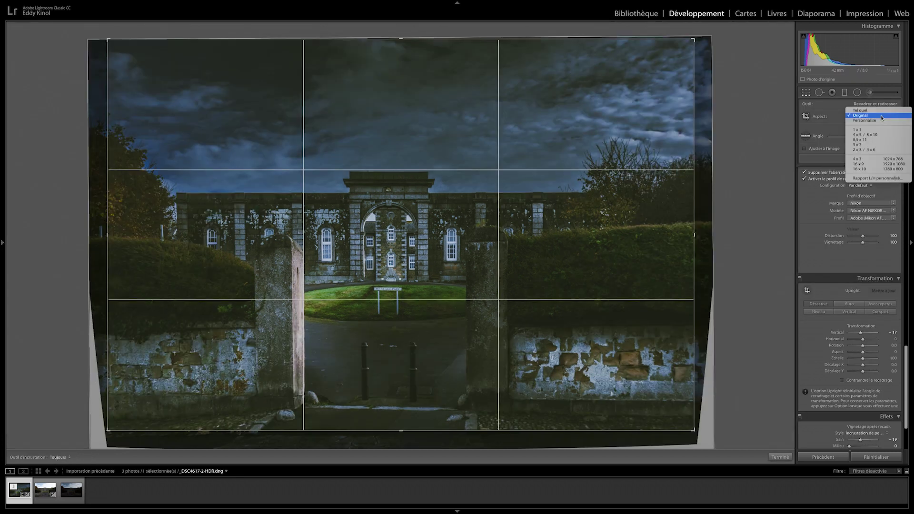
click(874, 164)
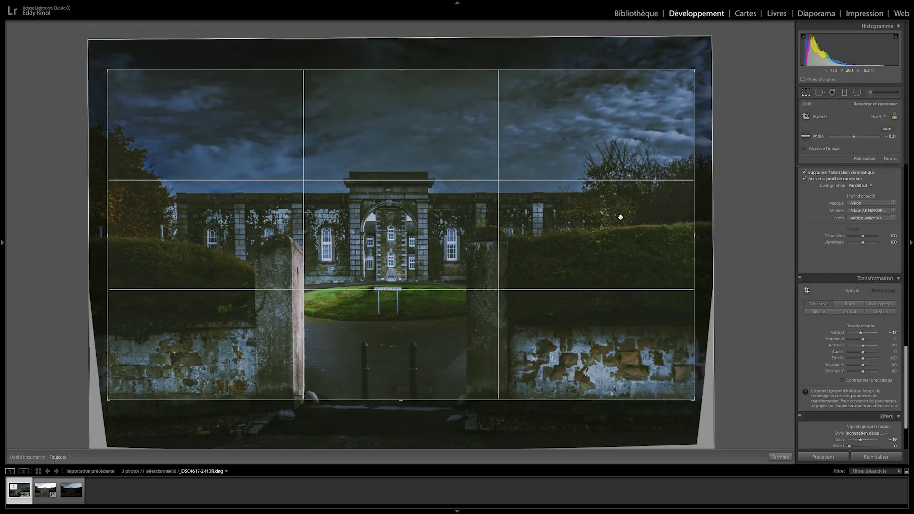
drag(620, 217, 629, 205)
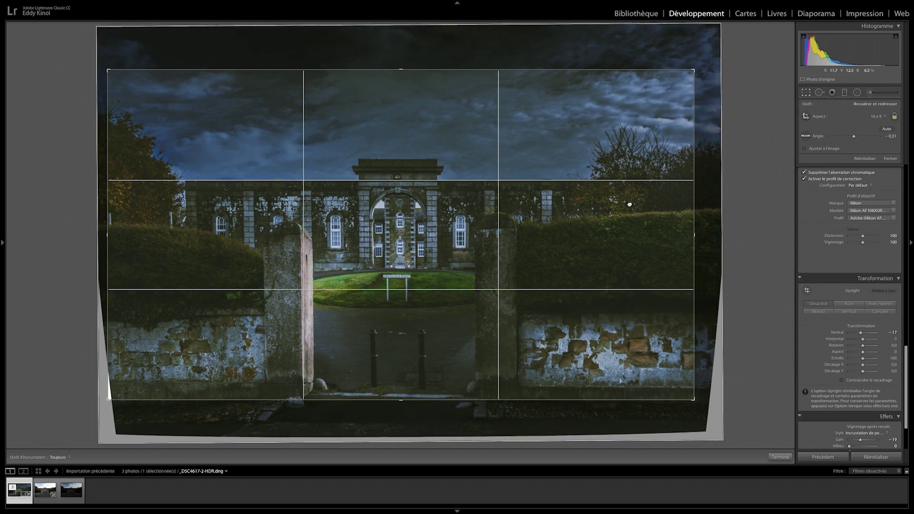
drag(695, 234, 694, 237)
key(super+z)
drag(355, 342, 354, 341)
key(Return)
key(f)
key(f)
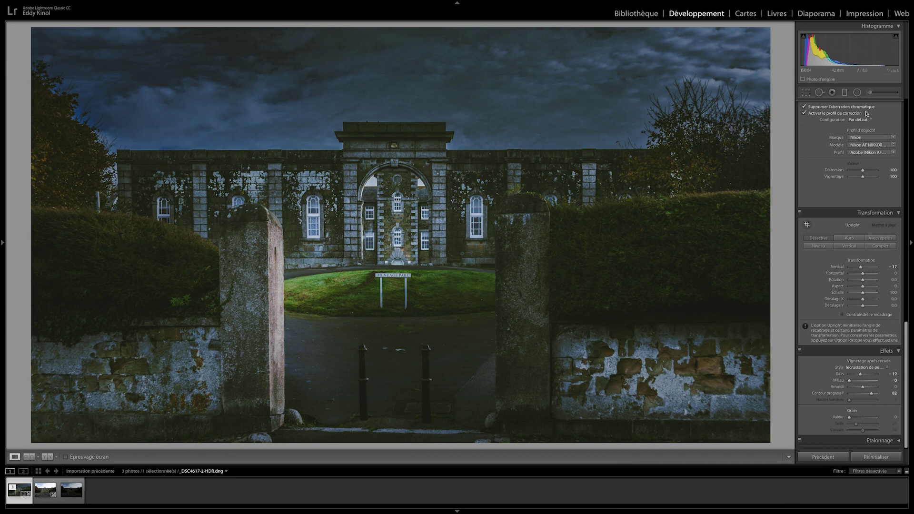
Paint the sky patches inside the arch with an auto-masked size 3 brush at exposure −1.31 and clarity 0, then cool its temperature.
click(371, 183)
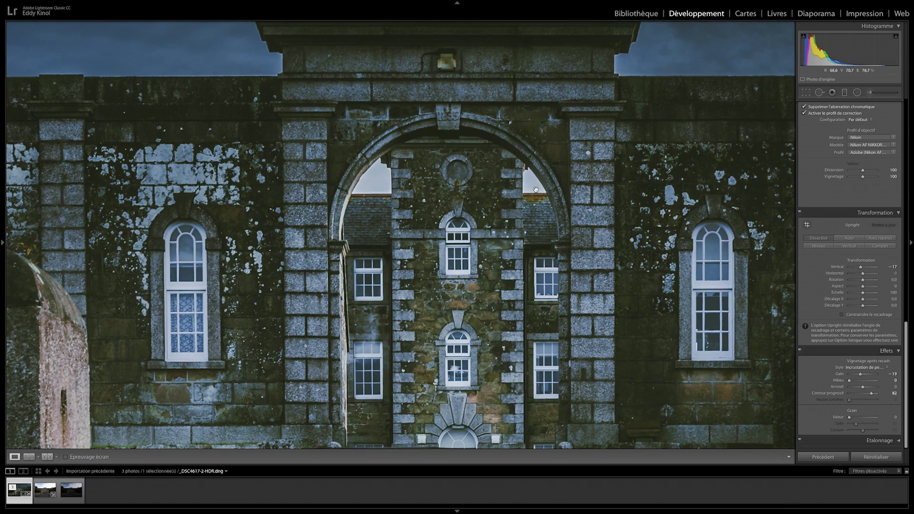
key(k)
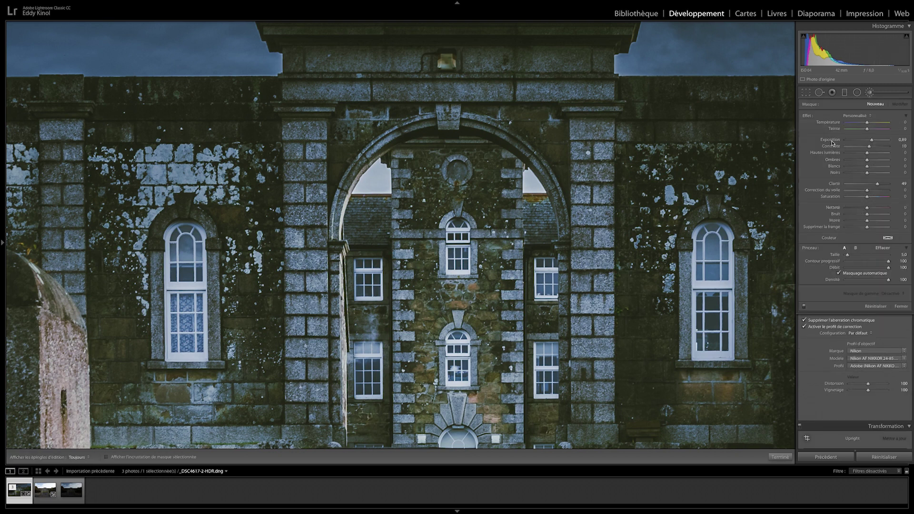
drag(872, 139, 860, 140)
scroll(375, 178, down, 2)
drag(371, 181, 381, 180)
key(h)
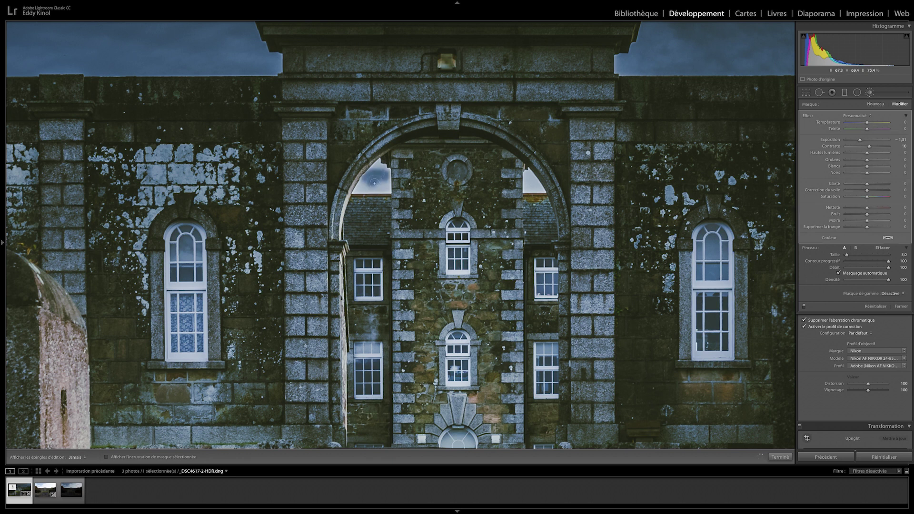
mouse_move(385, 188)
mouse_down()
mouse_move(535, 183)
mouse_move(527, 188)
mouse_up()
key(h)
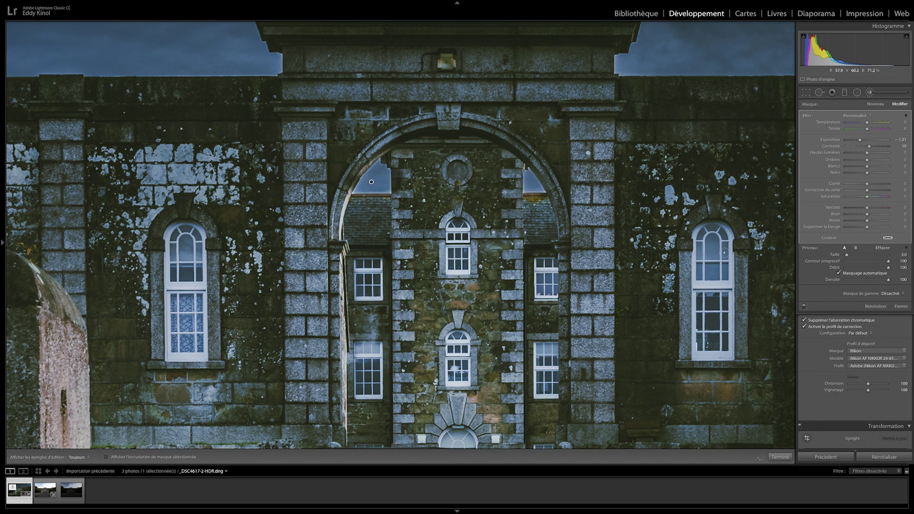
mouse_move(867, 122)
mouse_down()
mouse_move(858, 122)
mouse_move(862, 139)
mouse_up()
click(901, 308)
Review the finished 16 x 9 photo full screen and against its before view.
key(f)
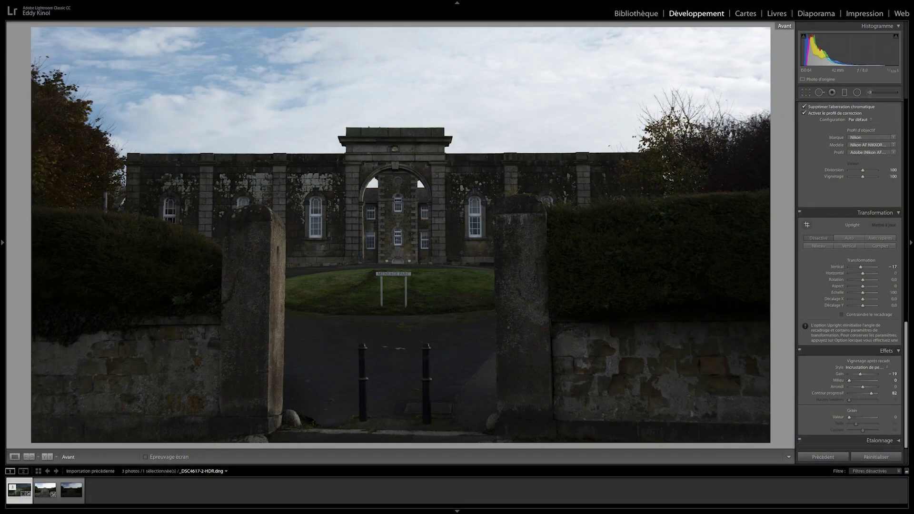
key(backslash)
key(backslash)
key(backslash)
key(f)
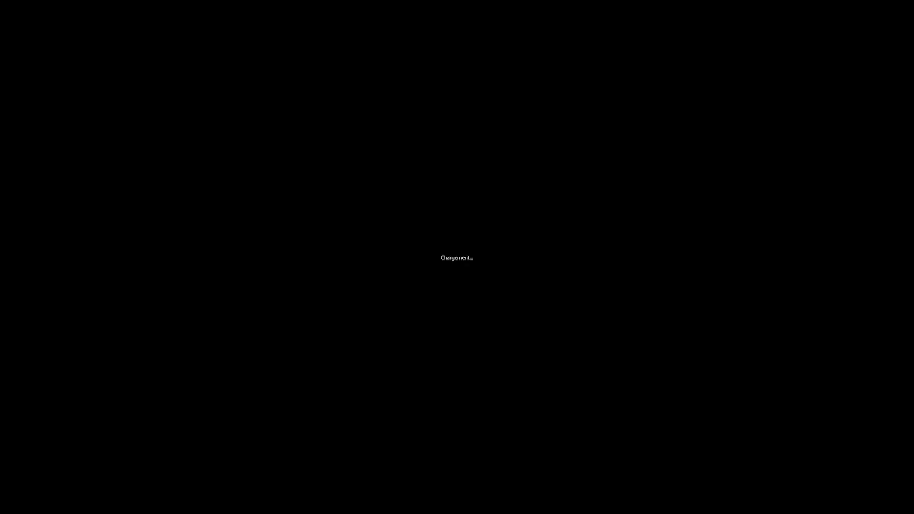